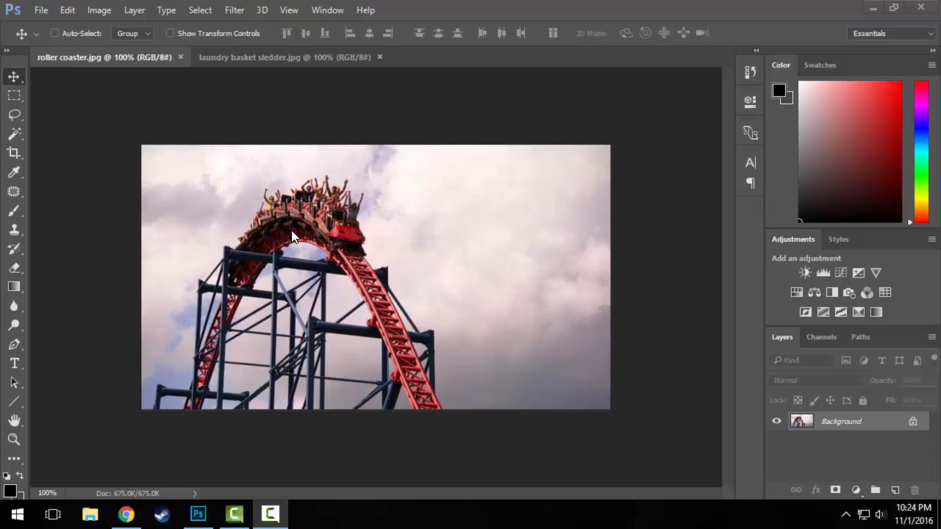
Make a rectangular selection around the man in the laundry basket in laundry basket sledder.jpg, including his raised hand
{"action": "left_click", "coordinate": [234, 59]}
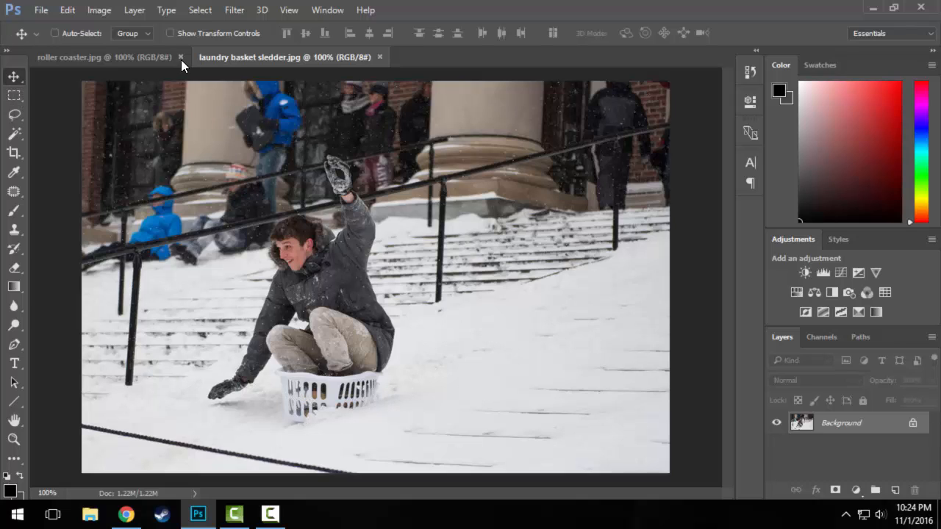
{"action": "left_click", "coordinate": [136, 56]}
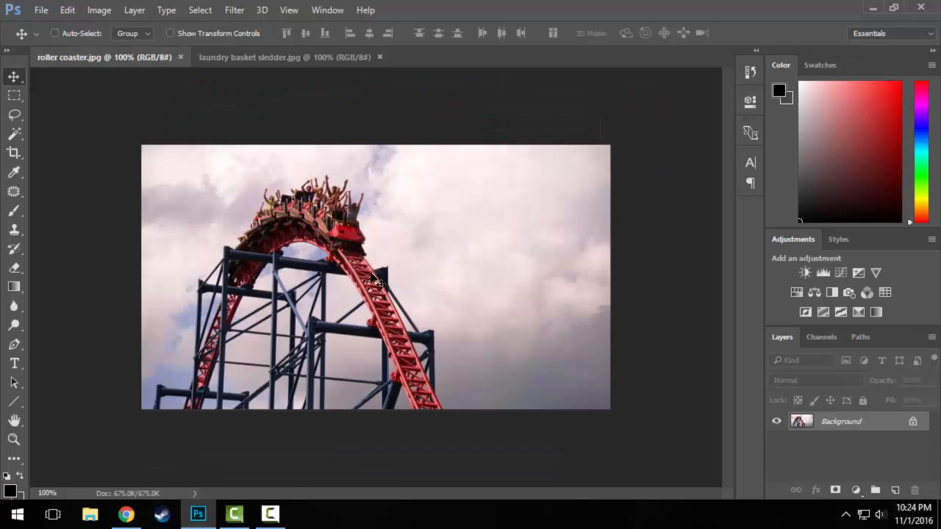
{"action": "left_click", "coordinate": [246, 56]}
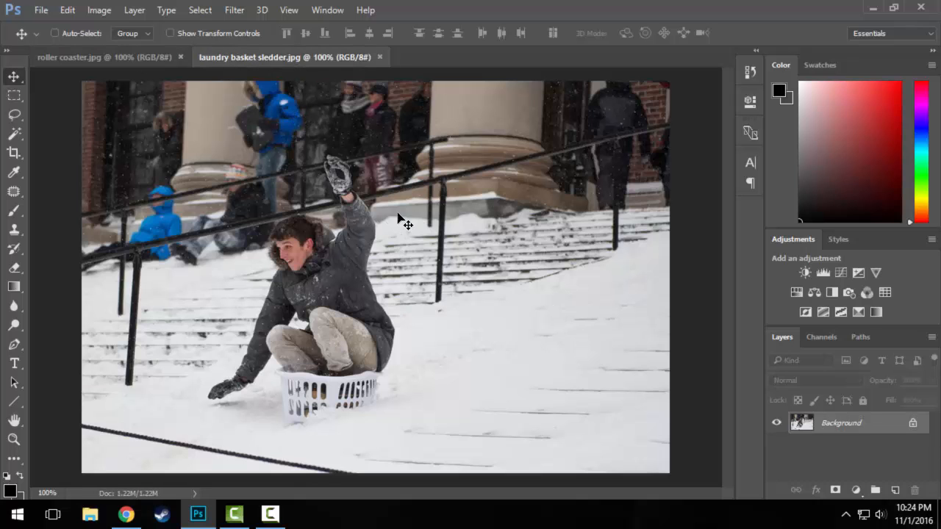
{"action": "left_click", "coordinate": [14, 96]}
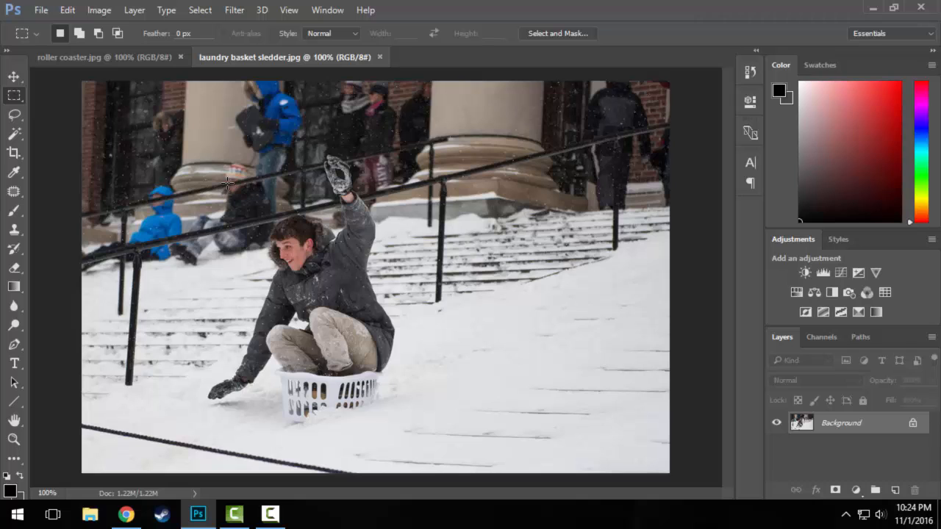
{"action": "mouse_move", "coordinate": [213, 160]}
{"action": "left_mouse_down"}
{"action": "mouse_move", "coordinate": [413, 428]}
{"action": "mouse_move", "coordinate": [193, 197]}
{"action": "mouse_move", "coordinate": [204, 153]}
{"action": "left_mouse_up"}
{"action": "left_click", "coordinate": [409, 427]}
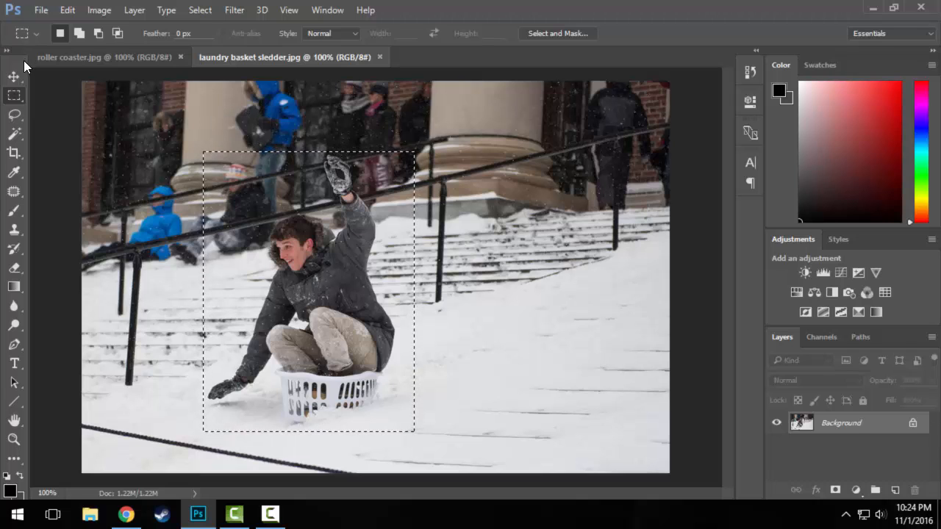
Copy the selected sledder image into roller coaster.jpg as a new layer and place it over the coaster track
{"action": "key", "text": "v"}
{"action": "left_click_drag", "start_coordinate": [289, 270], "coordinate": [384, 290]}
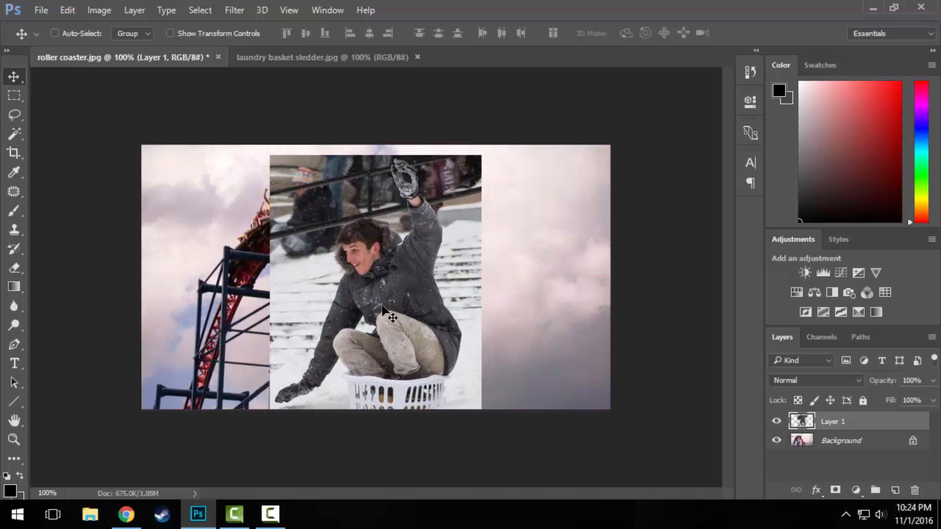
{"action": "left_click_drag", "start_coordinate": [382, 309], "coordinate": [375, 275]}
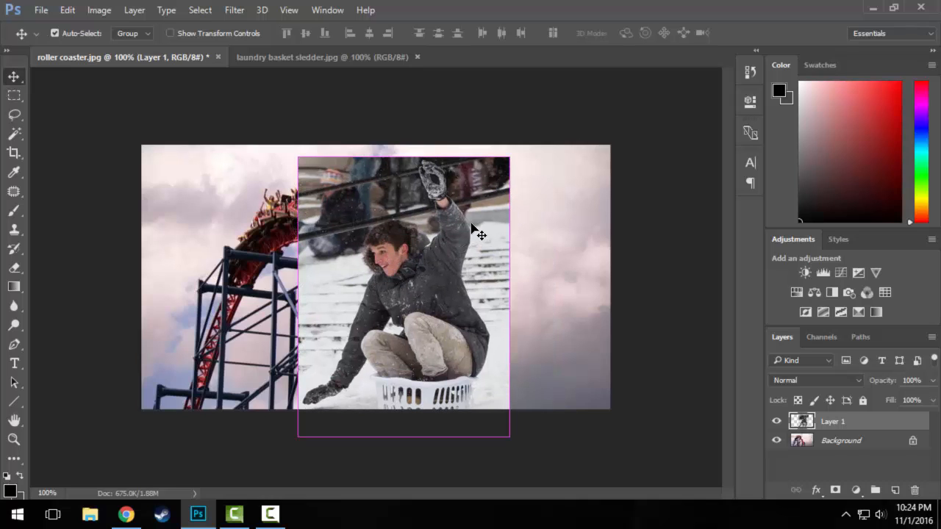
Scale the sledder layer down to about 41% and place it beside the descending red track
{"action": "key", "text": "ctrl+t"}
{"action": "left_click_drag", "start_coordinate": [509, 157], "coordinate": [399, 269]}
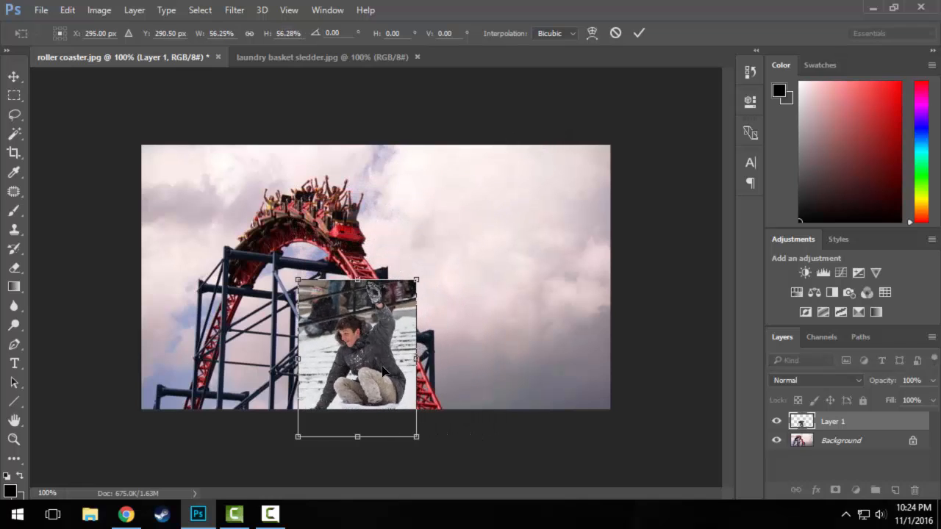
{"action": "left_click_drag", "start_coordinate": [404, 335], "coordinate": [476, 262]}
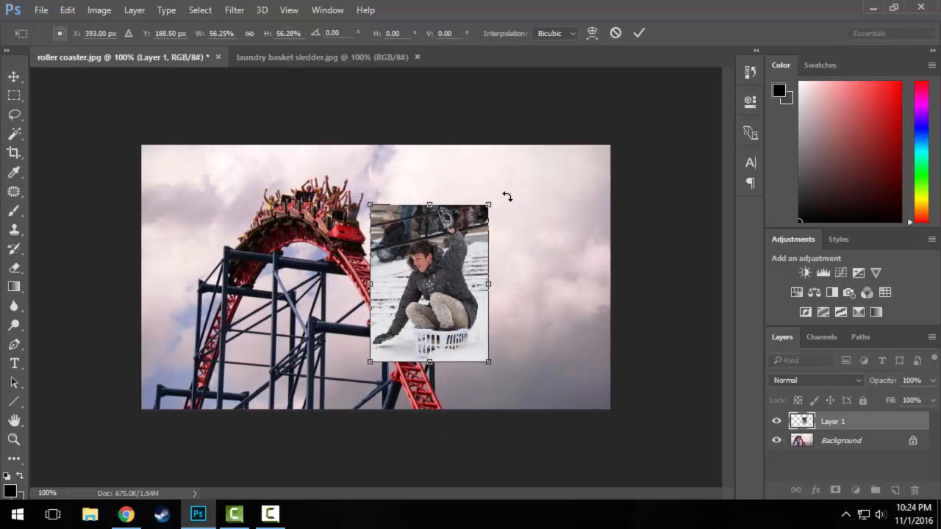
{"action": "left_click_drag", "start_coordinate": [490, 204], "coordinate": [455, 249]}
{"action": "left_click_drag", "start_coordinate": [444, 291], "coordinate": [441, 297]}
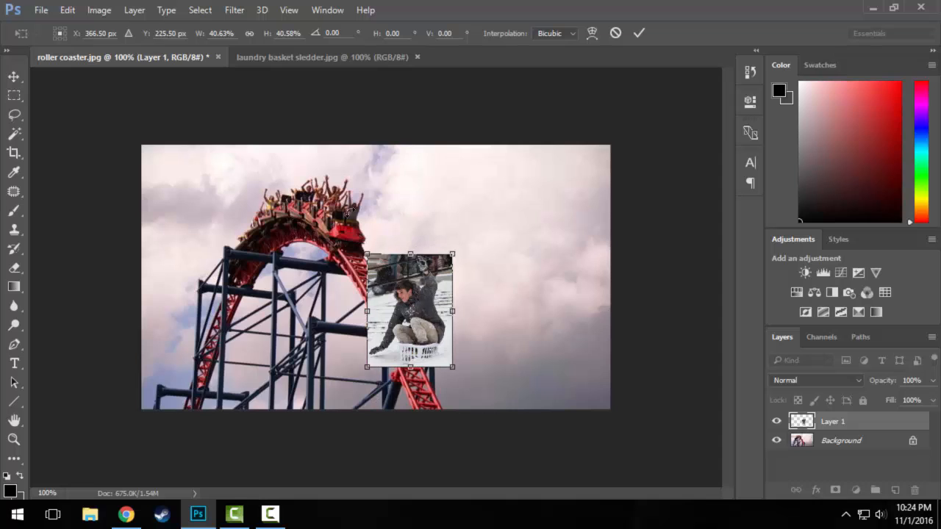
{"action": "key", "text": "Return"}
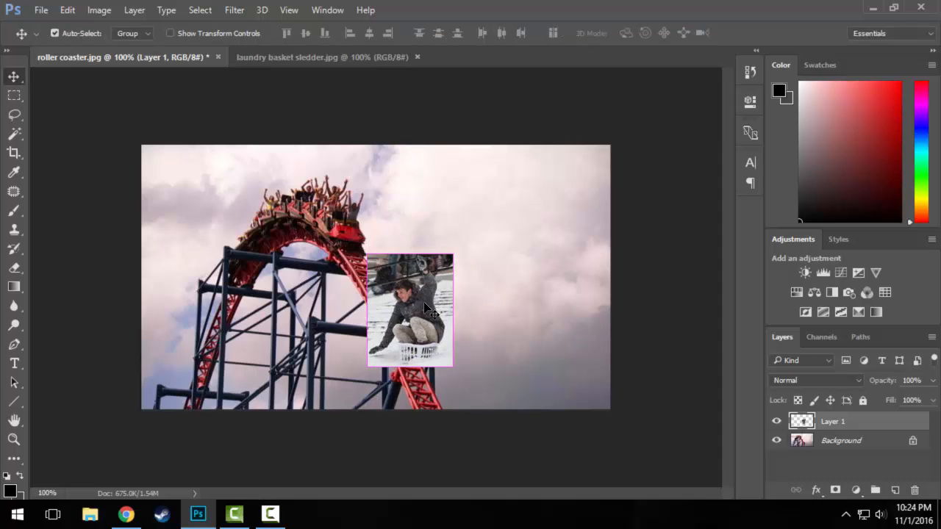
Flip the sledder layer horizontally and shift it slightly up along the descending track
{"action": "key", "text": "ctrl+t"}
{"action": "right_click", "coordinate": [439, 288]}
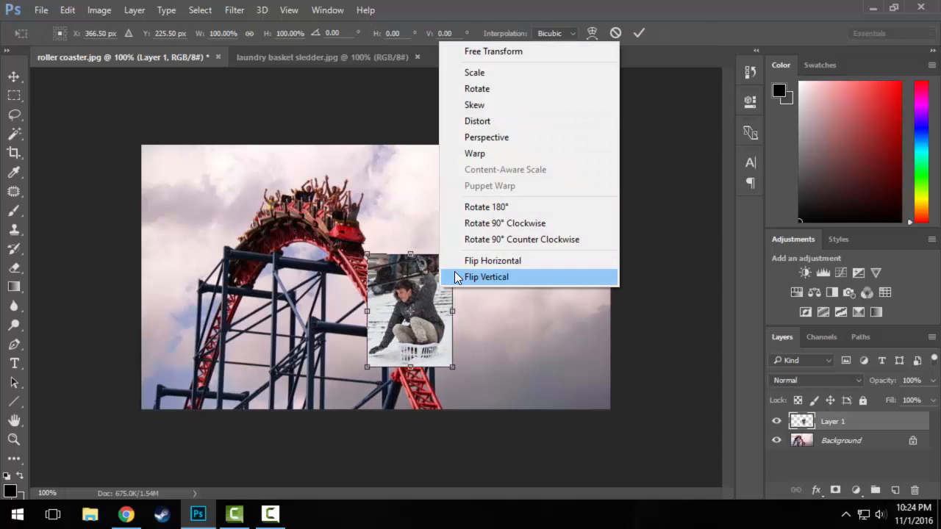
{"action": "left_click", "coordinate": [458, 260]}
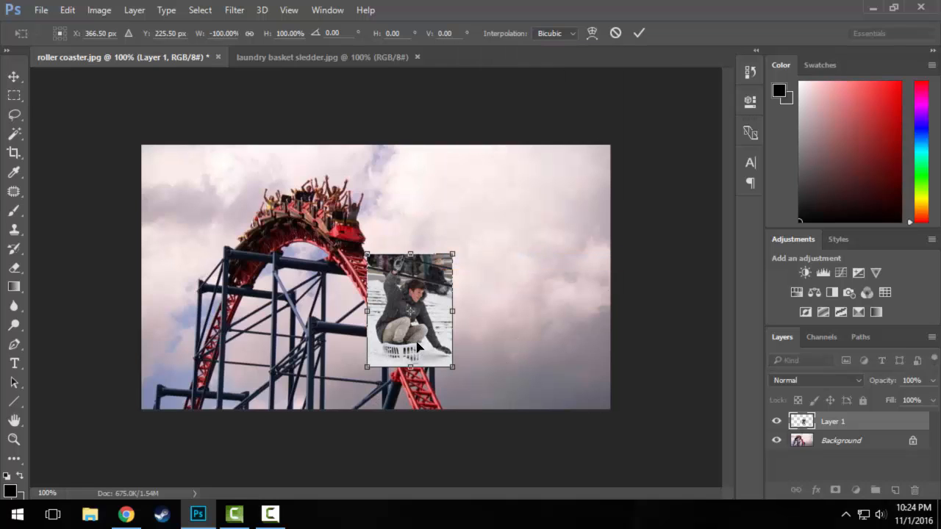
{"action": "key", "text": "Return"}
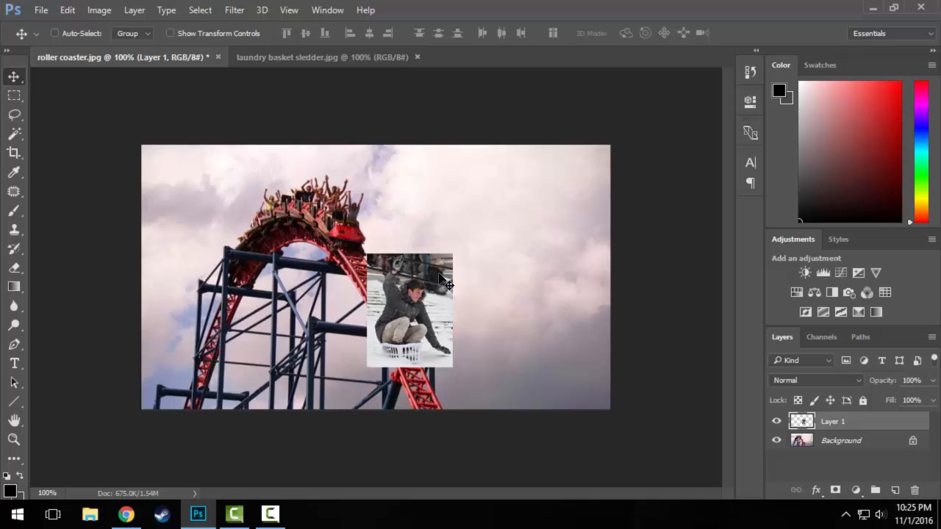
{"action": "left_click_drag", "start_coordinate": [445, 298], "coordinate": [452, 284]}
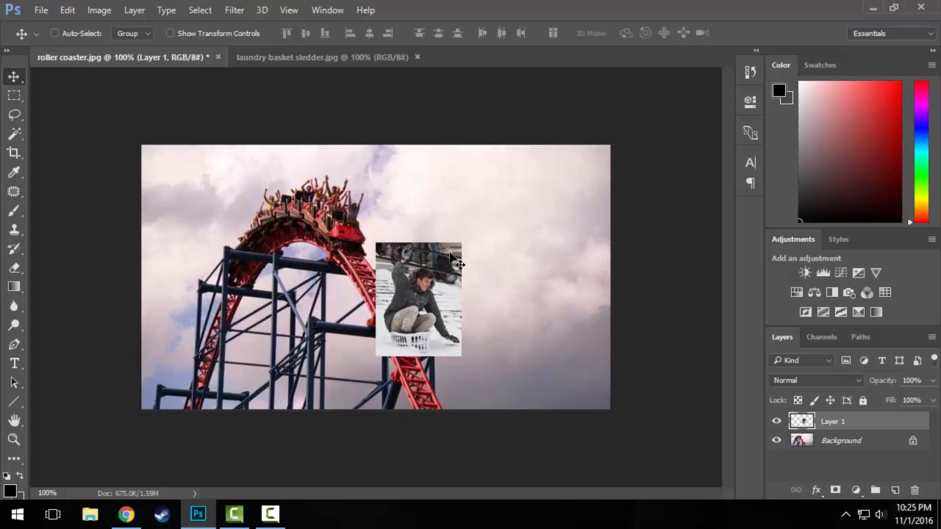
Try erasing the snowy background around the sledder with the Eraser, including a stroke across his body
{"action": "left_click", "coordinate": [13, 440]}
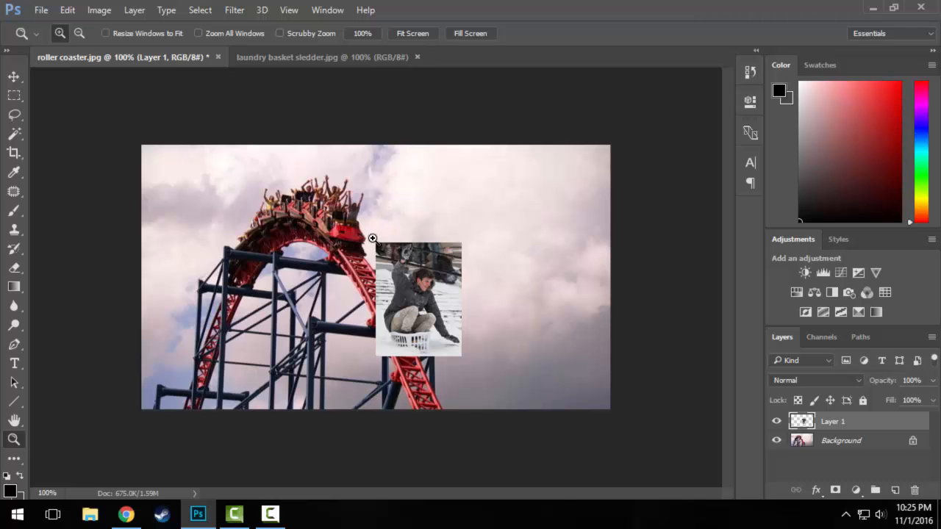
{"action": "left_click_drag", "start_coordinate": [373, 238], "coordinate": [468, 360]}
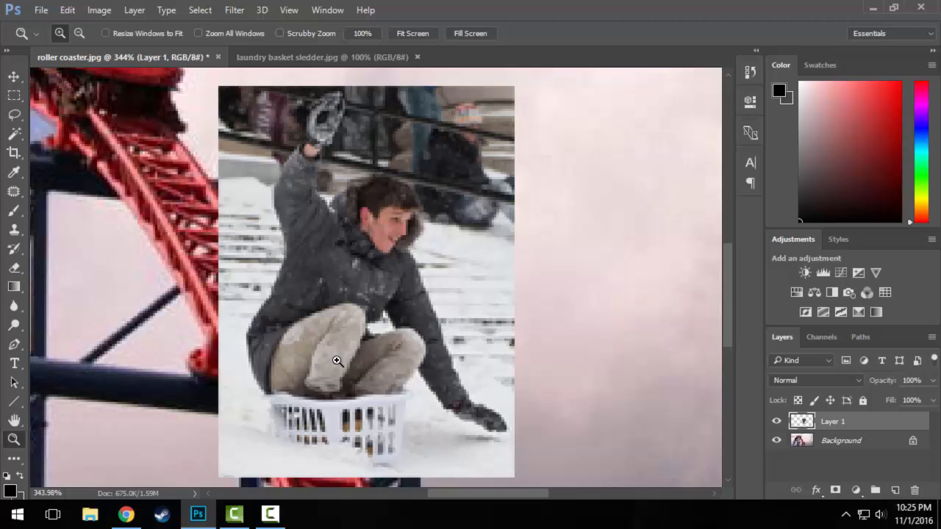
{"action": "left_click", "coordinate": [14, 267]}
{"action": "mouse_move", "coordinate": [433, 273]}
{"action": "left_mouse_down"}
{"action": "mouse_move", "coordinate": [457, 327]}
{"action": "mouse_move", "coordinate": [485, 352]}
{"action": "mouse_move", "coordinate": [482, 334]}
{"action": "mouse_move", "coordinate": [484, 366]}
{"action": "mouse_move", "coordinate": [515, 386]}
{"action": "mouse_move", "coordinate": [512, 348]}
{"action": "mouse_move", "coordinate": [456, 339]}
{"action": "mouse_move", "coordinate": [478, 390]}
{"action": "mouse_move", "coordinate": [524, 419]}
{"action": "mouse_move", "coordinate": [507, 354]}
{"action": "mouse_move", "coordinate": [507, 300]}
{"action": "mouse_move", "coordinate": [458, 263]}
{"action": "mouse_move", "coordinate": [450, 291]}
{"action": "mouse_move", "coordinate": [436, 265]}
{"action": "mouse_move", "coordinate": [438, 282]}
{"action": "mouse_move", "coordinate": [424, 255]}
{"action": "mouse_move", "coordinate": [433, 224]}
{"action": "mouse_move", "coordinate": [416, 180]}
{"action": "mouse_move", "coordinate": [399, 166]}
{"action": "mouse_move", "coordinate": [349, 170]}
{"action": "mouse_move", "coordinate": [327, 184]}
{"action": "mouse_move", "coordinate": [378, 195]}
{"action": "mouse_move", "coordinate": [398, 172]}
{"action": "mouse_move", "coordinate": [417, 192]}
{"action": "mouse_move", "coordinate": [387, 172]}
{"action": "mouse_move", "coordinate": [302, 338]}
{"action": "left_mouse_up"}
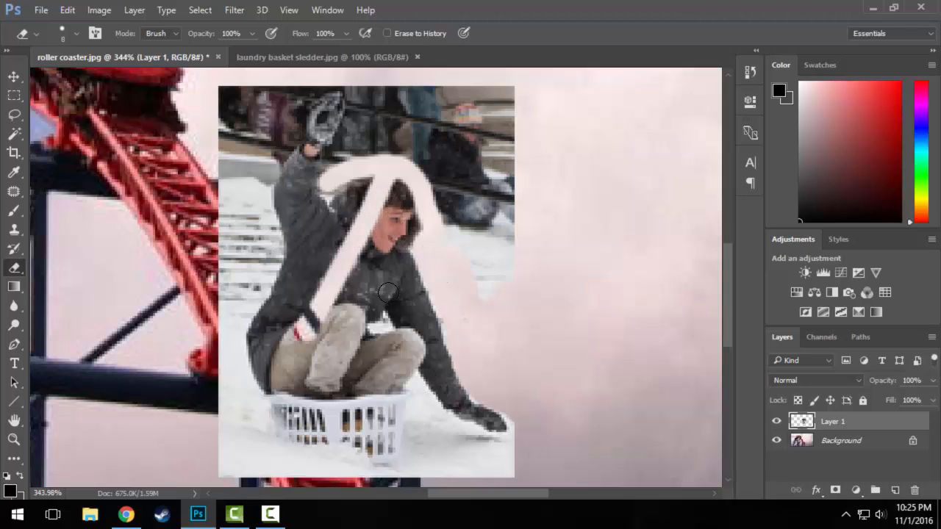
Check the erased areas with the Background layer hidden, undo all eraser strokes, and show the Background layer again
{"action": "left_click", "coordinate": [776, 441]}
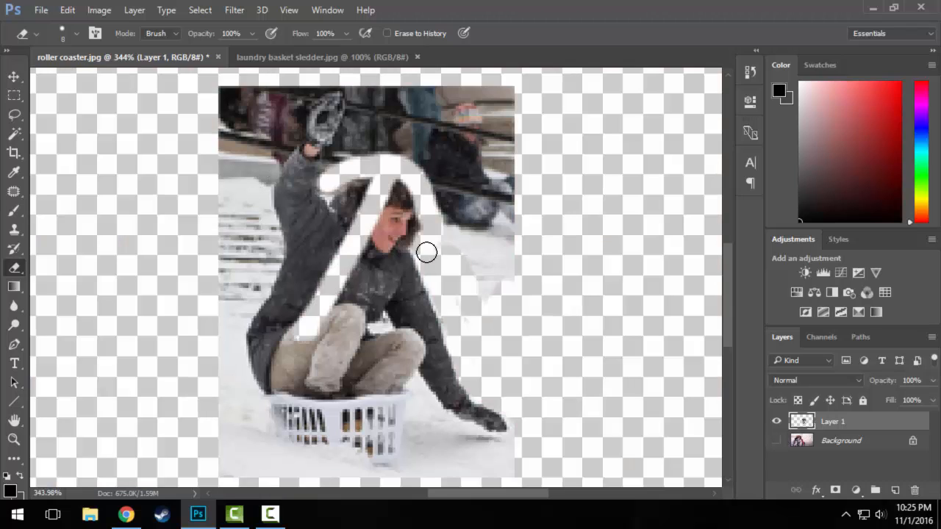
{"action": "key", "text": "ctrl+z"}
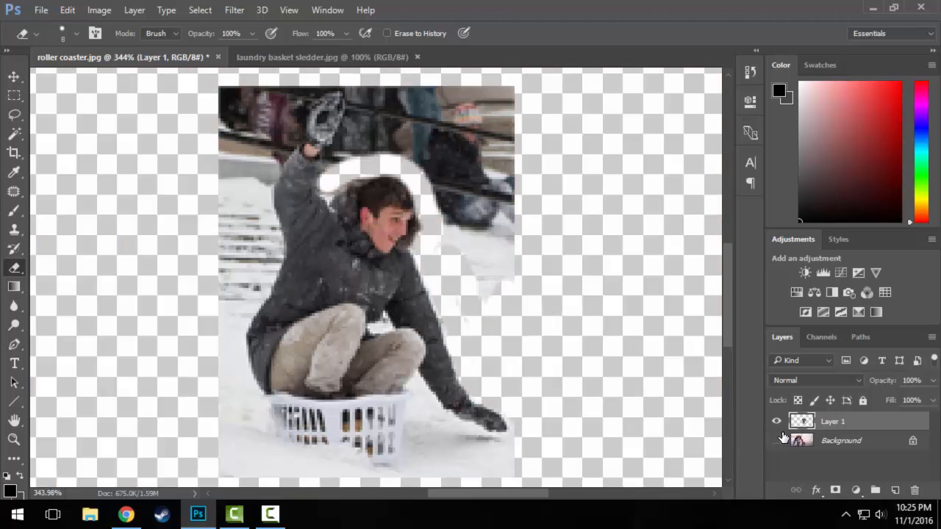
{"action": "key", "text": "ctrl+z"}
{"action": "left_click", "coordinate": [67, 9]}
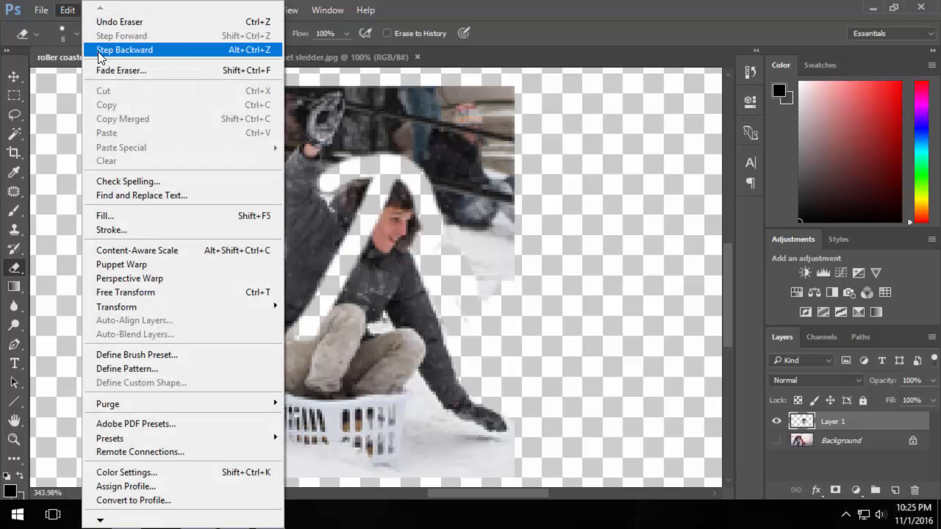
{"action": "left_click", "coordinate": [99, 49]}
{"action": "left_click", "coordinate": [65, 9]}
{"action": "left_click", "coordinate": [100, 50]}
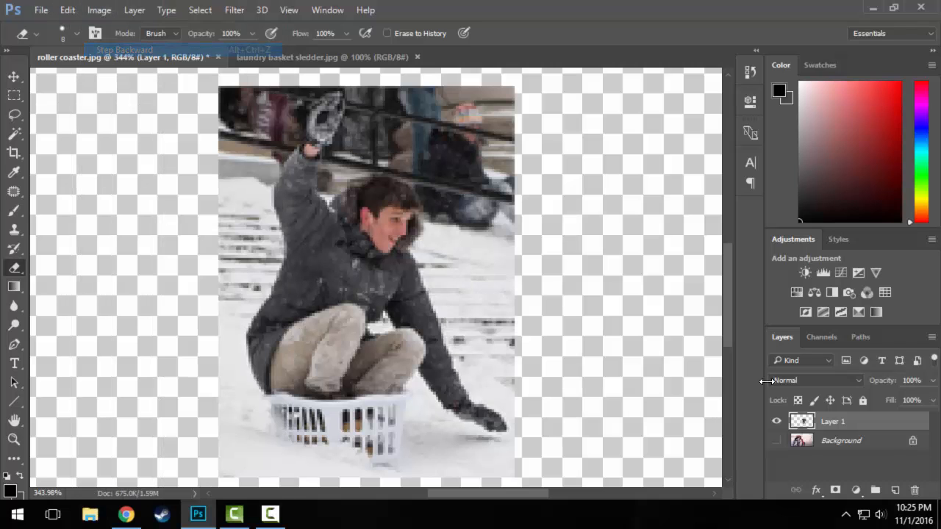
{"action": "left_click", "coordinate": [777, 441]}
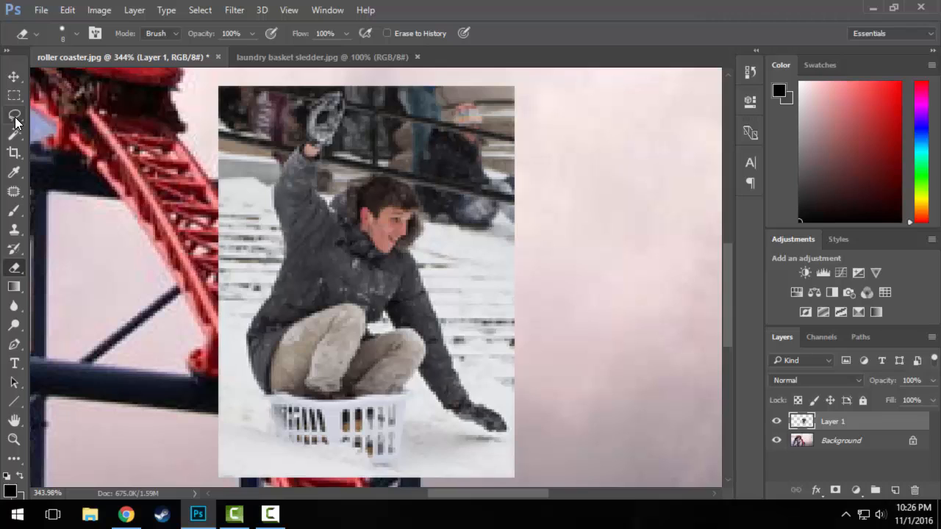
Trace a loose Lasso selection around the man and basket with 0 px feather and turn it into a layer mask
{"action": "left_click_drag", "start_coordinate": [16, 118], "coordinate": [54, 121]}
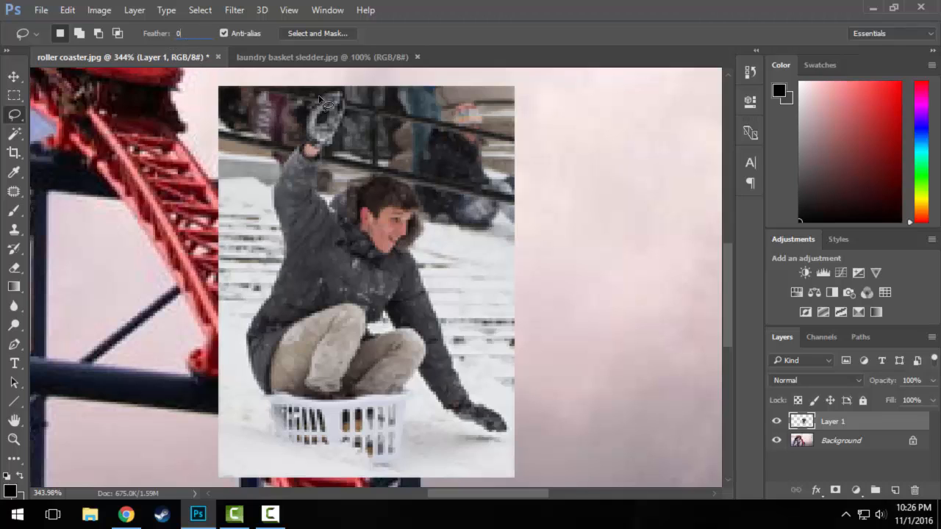
{"action": "mouse_move", "coordinate": [297, 146]}
{"action": "left_mouse_down"}
{"action": "mouse_move", "coordinate": [265, 195]}
{"action": "mouse_move", "coordinate": [265, 251]}
{"action": "mouse_move", "coordinate": [236, 341]}
{"action": "mouse_move", "coordinate": [260, 440]}
{"action": "mouse_move", "coordinate": [301, 462]}
{"action": "mouse_move", "coordinate": [394, 466]}
{"action": "mouse_move", "coordinate": [417, 452]}
{"action": "mouse_move", "coordinate": [413, 390]}
{"action": "mouse_move", "coordinate": [421, 389]}
{"action": "mouse_move", "coordinate": [455, 428]}
{"action": "mouse_move", "coordinate": [506, 442]}
{"action": "mouse_move", "coordinate": [511, 415]}
{"action": "mouse_move", "coordinate": [466, 367]}
{"action": "mouse_move", "coordinate": [427, 248]}
{"action": "mouse_move", "coordinate": [422, 193]}
{"action": "mouse_move", "coordinate": [404, 174]}
{"action": "mouse_move", "coordinate": [366, 169]}
{"action": "mouse_move", "coordinate": [335, 190]}
{"action": "mouse_move", "coordinate": [325, 166]}
{"action": "left_mouse_up"}
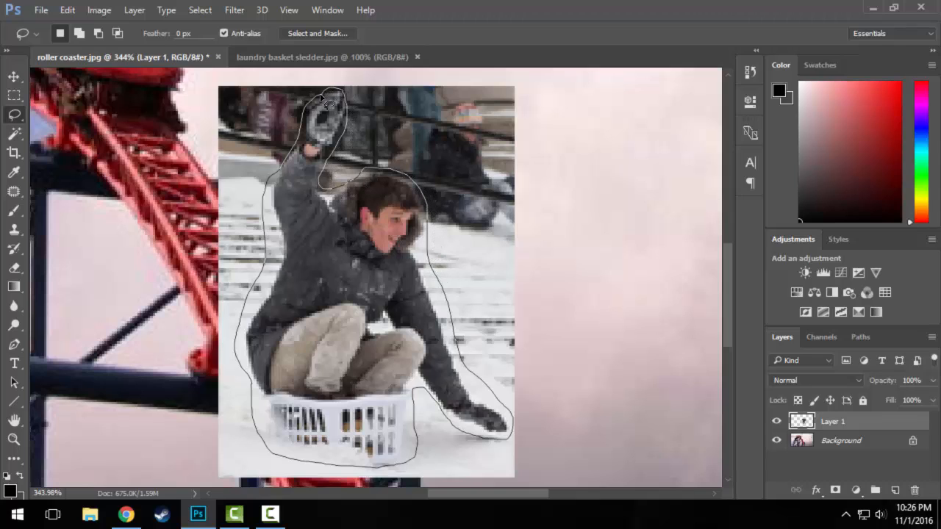
{"action": "left_click_drag", "start_coordinate": [329, 103], "coordinate": [325, 99]}
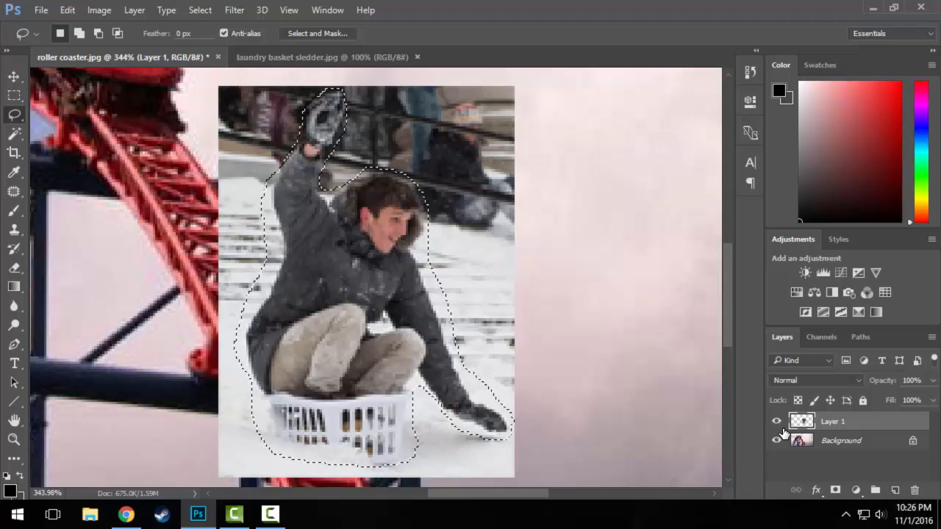
{"action": "left_click", "coordinate": [834, 491]}
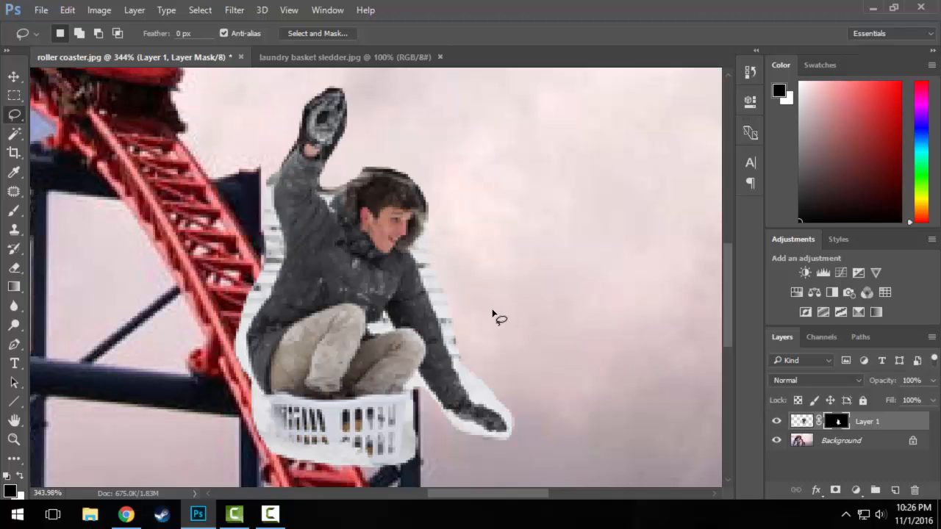
Inspect Layer 1's mask on its own in black and white and return to the composite image
{"action": "scroll", "coordinate": [493, 313], "scroll_direction": "down", "scroll_amount": 5}
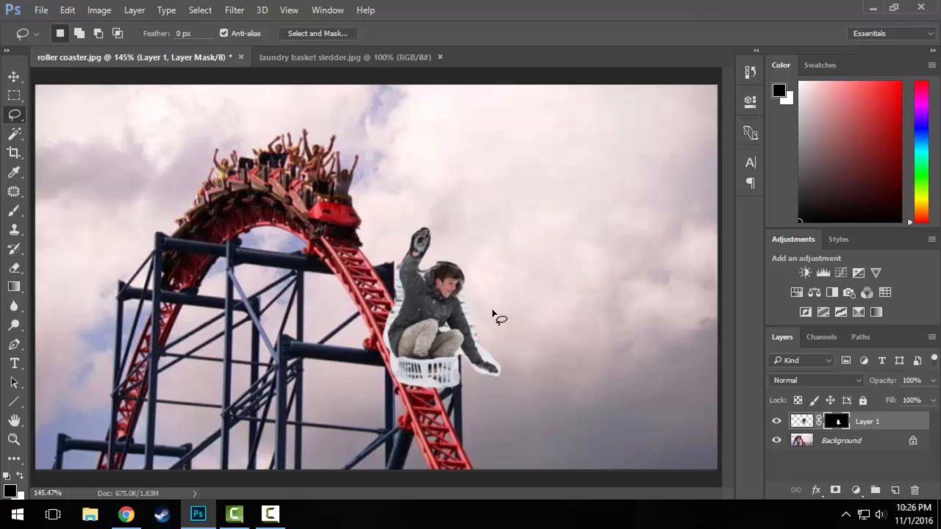
{"action": "scroll", "coordinate": [491, 332], "scroll_direction": "down", "scroll_amount": 3}
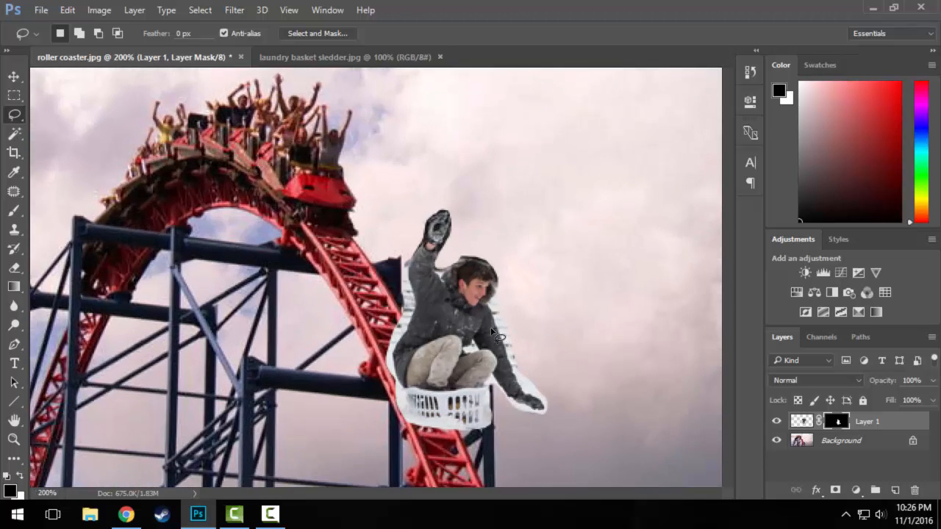
{"action": "scroll", "coordinate": [491, 331], "scroll_direction": "up", "scroll_amount": 3}
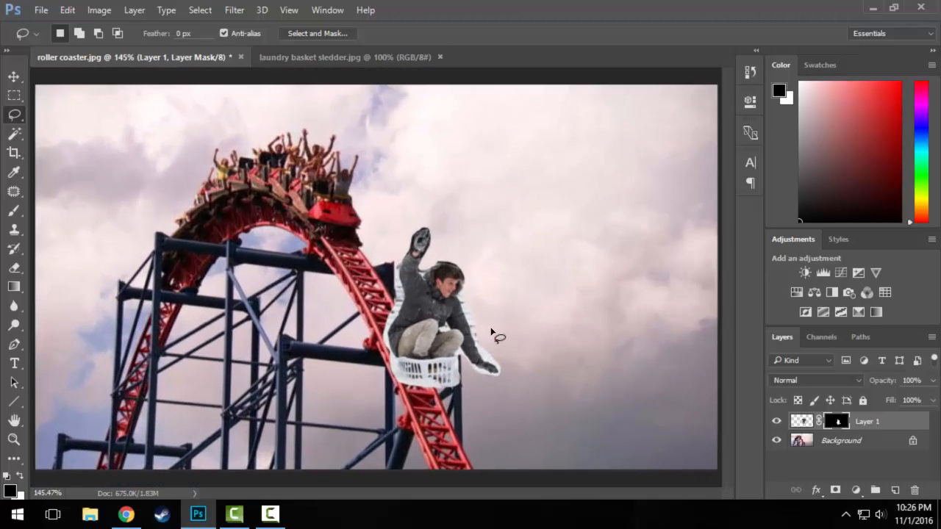
{"action": "scroll", "coordinate": [490, 331], "scroll_direction": "up", "scroll_amount": 2}
{"action": "scroll", "coordinate": [490, 332], "scroll_direction": "down", "scroll_amount": 2}
{"action": "left_click", "coordinate": [837, 425], "text": "alt"}
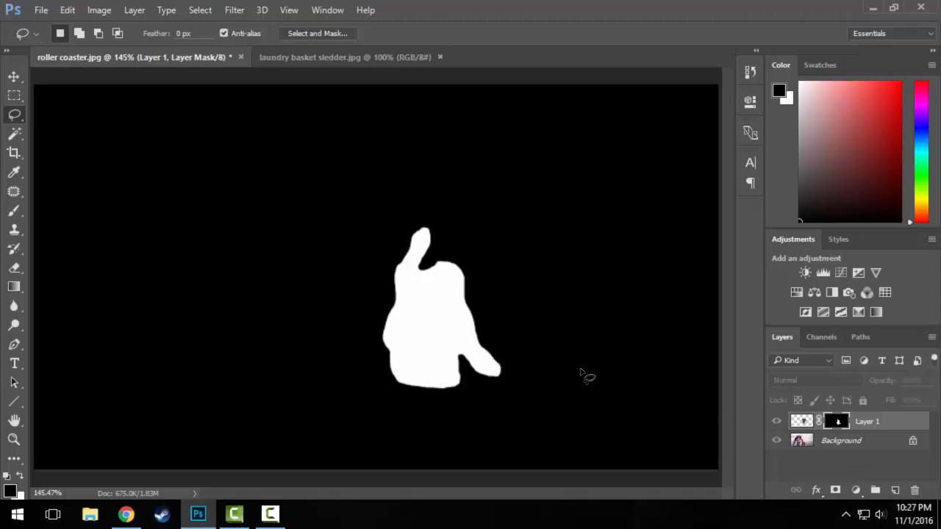
{"action": "left_click", "coordinate": [802, 423]}
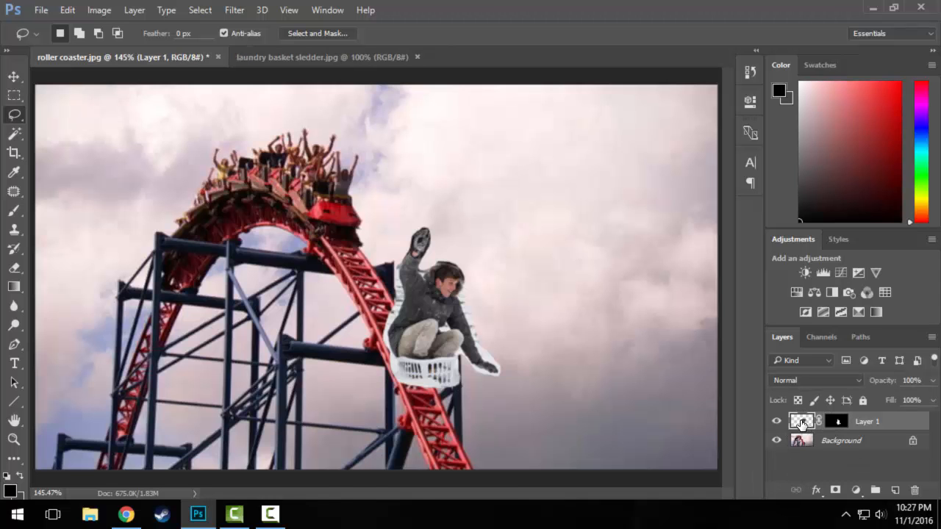
Get the Brush ready with the default black and white colours for close-up work on the sledder
{"action": "left_click", "coordinate": [13, 439]}
{"action": "left_click_drag", "start_coordinate": [357, 227], "coordinate": [529, 397]}
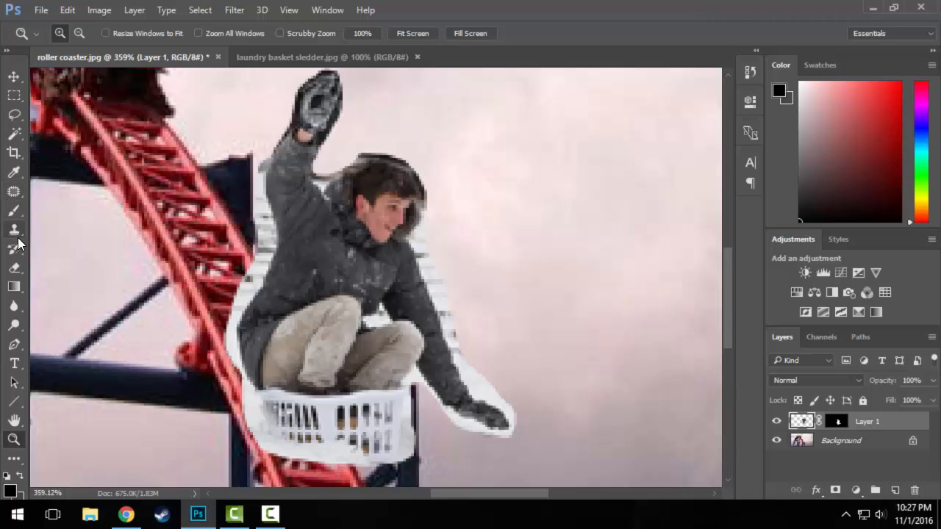
{"action": "left_click", "coordinate": [14, 213]}
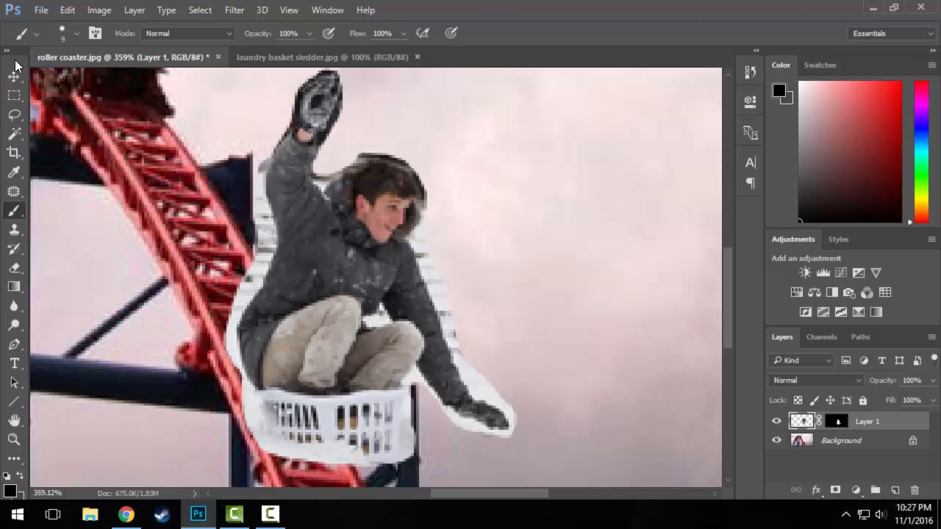
{"action": "left_click_drag", "start_coordinate": [15, 56], "coordinate": [7, 57]}
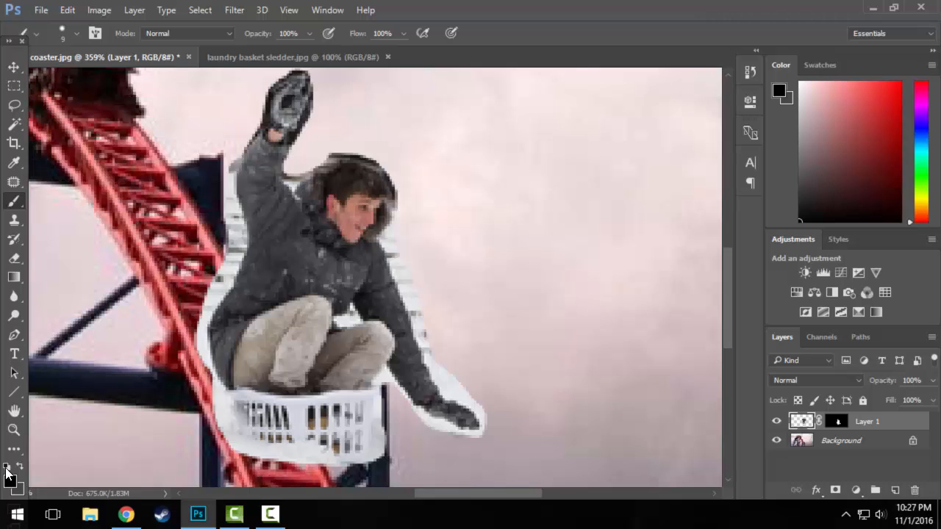
{"action": "left_click", "coordinate": [7, 467]}
Try painting a black stroke across the man's jacket on Layer 1's image instead of its mask, and undo it
{"action": "left_click", "coordinate": [836, 424]}
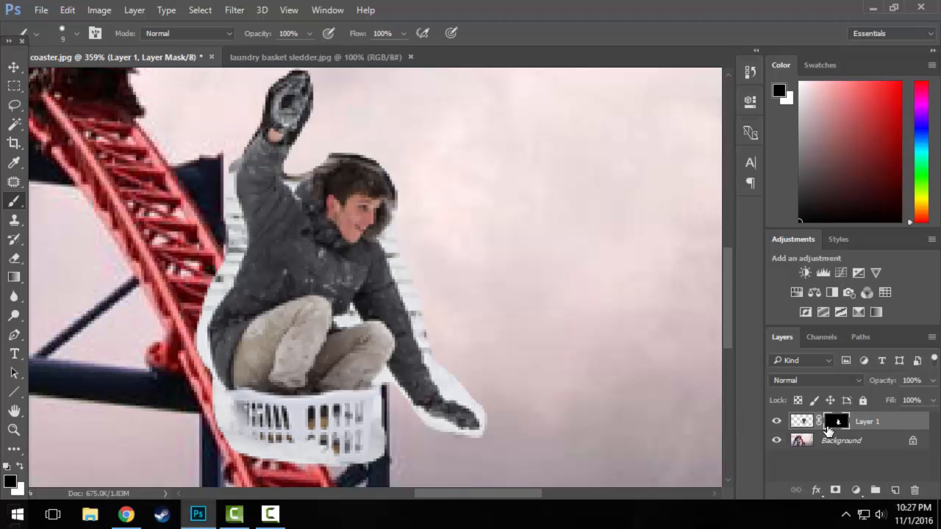
{"action": "left_click", "coordinate": [808, 420]}
{"action": "left_click_drag", "start_coordinate": [361, 234], "coordinate": [276, 272]}
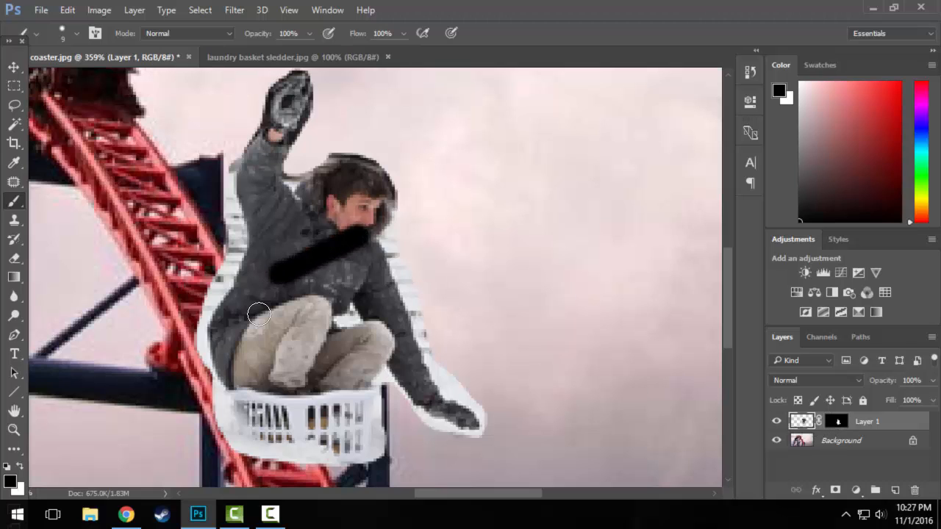
{"action": "key", "text": "ctrl+z"}
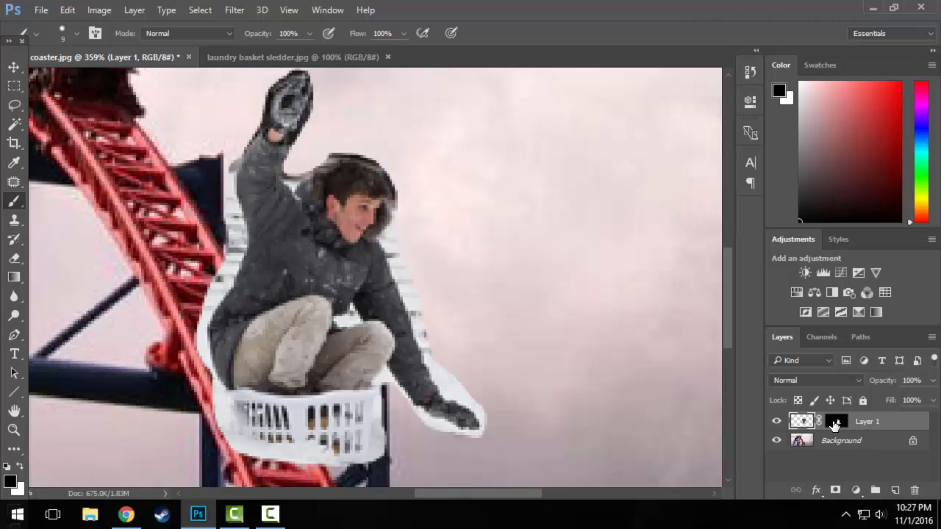
Target Layer 1's mask, try a black stroke across the man's chin and chest, and undo it
{"action": "left_click", "coordinate": [836, 422]}
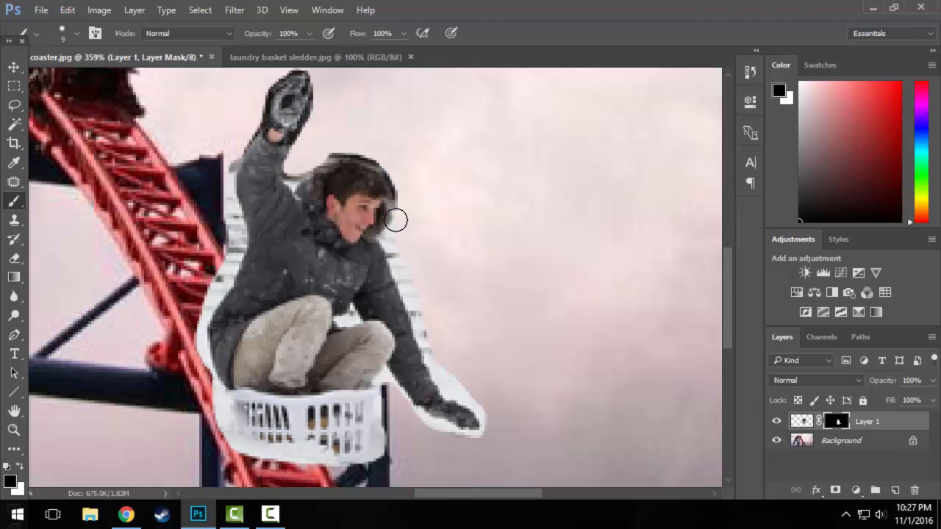
{"action": "left_click_drag", "start_coordinate": [395, 220], "coordinate": [286, 280]}
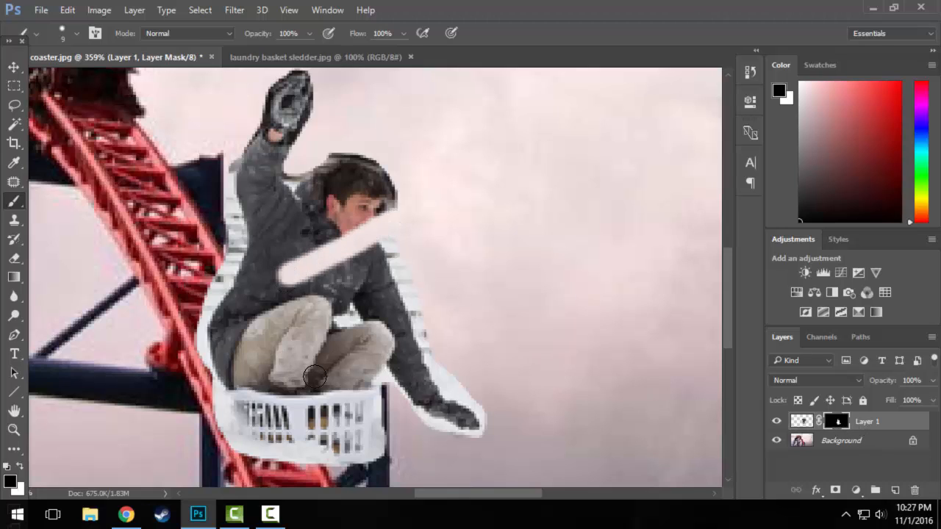
{"action": "key", "text": "ctrl+z"}
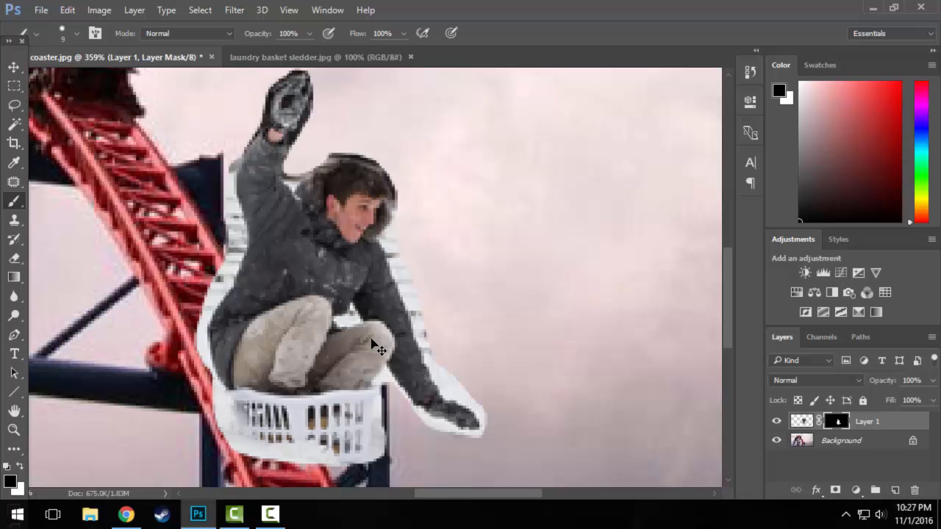
Try revealing the snowy background beside his outstretched arm with white on the mask, and undo the strokes
{"action": "left_click", "coordinate": [20, 466]}
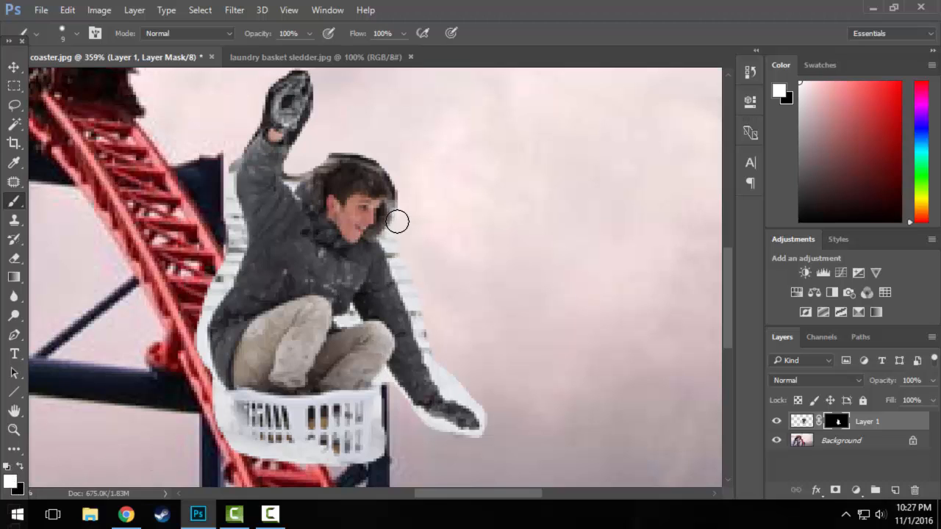
{"action": "mouse_move", "coordinate": [386, 241]}
{"action": "left_mouse_down"}
{"action": "mouse_move", "coordinate": [422, 318]}
{"action": "mouse_move", "coordinate": [406, 258]}
{"action": "mouse_move", "coordinate": [419, 264]}
{"action": "mouse_move", "coordinate": [431, 309]}
{"action": "mouse_move", "coordinate": [438, 241]}
{"action": "mouse_move", "coordinate": [463, 308]}
{"action": "mouse_move", "coordinate": [482, 284]}
{"action": "mouse_move", "coordinate": [458, 232]}
{"action": "mouse_move", "coordinate": [498, 318]}
{"action": "mouse_move", "coordinate": [474, 337]}
{"action": "mouse_move", "coordinate": [440, 325]}
{"action": "left_mouse_up"}
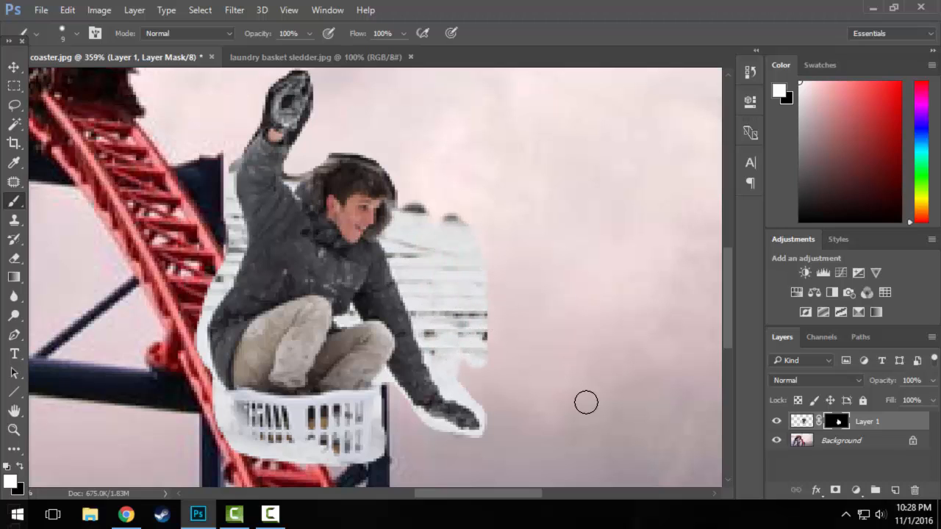
{"action": "mouse_move", "coordinate": [463, 353]}
{"action": "left_mouse_down"}
{"action": "mouse_move", "coordinate": [465, 385]}
{"action": "mouse_move", "coordinate": [501, 406]}
{"action": "mouse_move", "coordinate": [469, 378]}
{"action": "mouse_move", "coordinate": [480, 451]}
{"action": "mouse_move", "coordinate": [425, 404]}
{"action": "mouse_move", "coordinate": [396, 391]}
{"action": "mouse_move", "coordinate": [380, 396]}
{"action": "mouse_move", "coordinate": [460, 463]}
{"action": "left_mouse_up"}
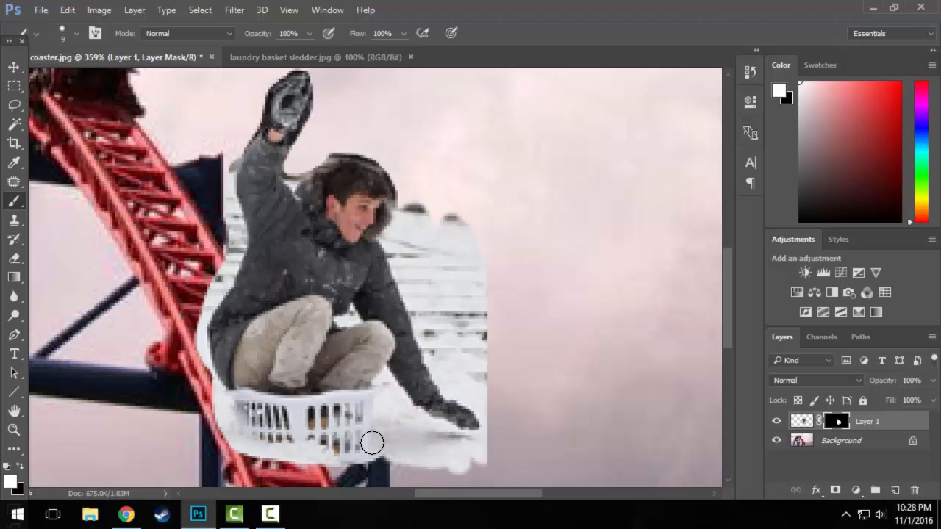
{"action": "key", "text": "ctrl+z"}
{"action": "key", "text": "ctrl+alt+z"}
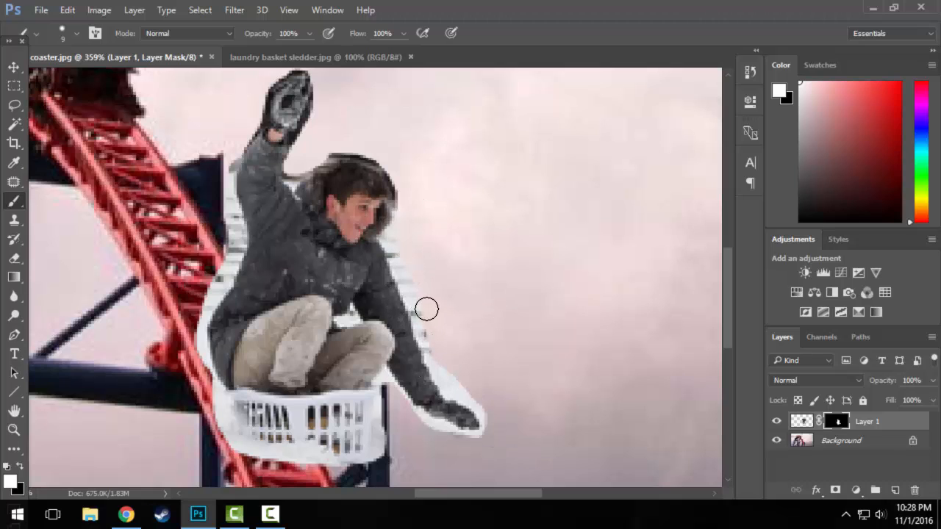
Mask out the snow along his outstretched arm with black, restoring the overpainted glove with white and cleaning its edge
{"action": "left_click", "coordinate": [10, 467]}
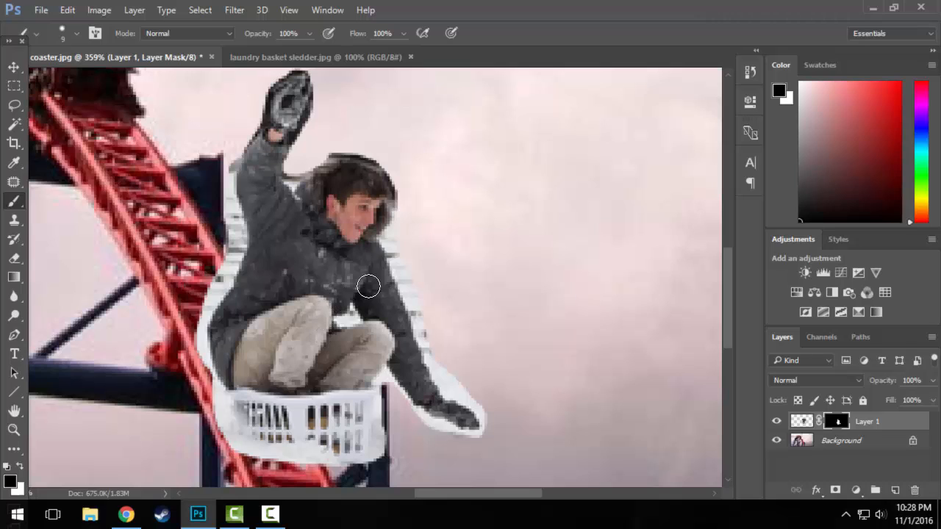
{"action": "mouse_move", "coordinate": [397, 254]}
{"action": "left_mouse_down"}
{"action": "mouse_move", "coordinate": [395, 245]}
{"action": "mouse_move", "coordinate": [441, 371]}
{"action": "mouse_move", "coordinate": [485, 412]}
{"action": "mouse_move", "coordinate": [488, 426]}
{"action": "mouse_move", "coordinate": [458, 426]}
{"action": "mouse_move", "coordinate": [474, 449]}
{"action": "left_mouse_up"}
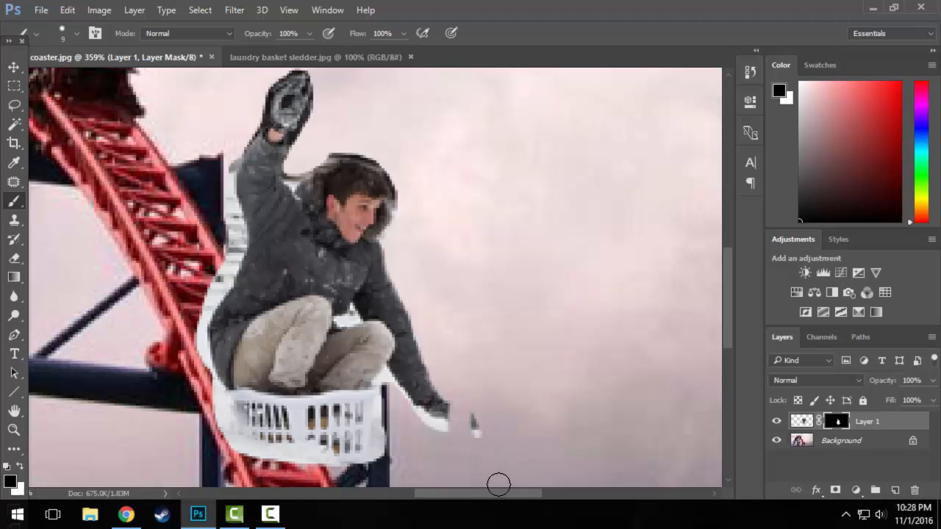
{"action": "left_click", "coordinate": [18, 468]}
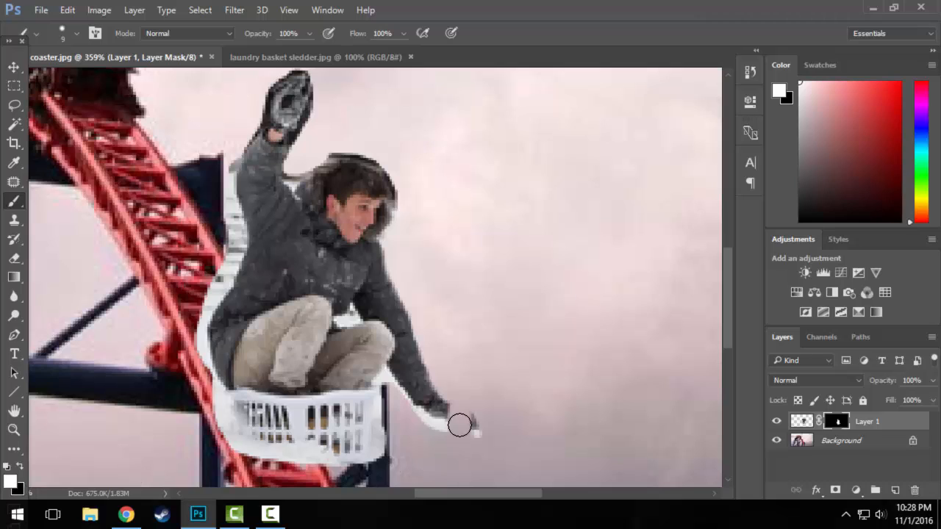
{"action": "mouse_move", "coordinate": [460, 422]}
{"action": "left_mouse_down"}
{"action": "mouse_move", "coordinate": [453, 402]}
{"action": "mouse_move", "coordinate": [460, 433]}
{"action": "left_mouse_up"}
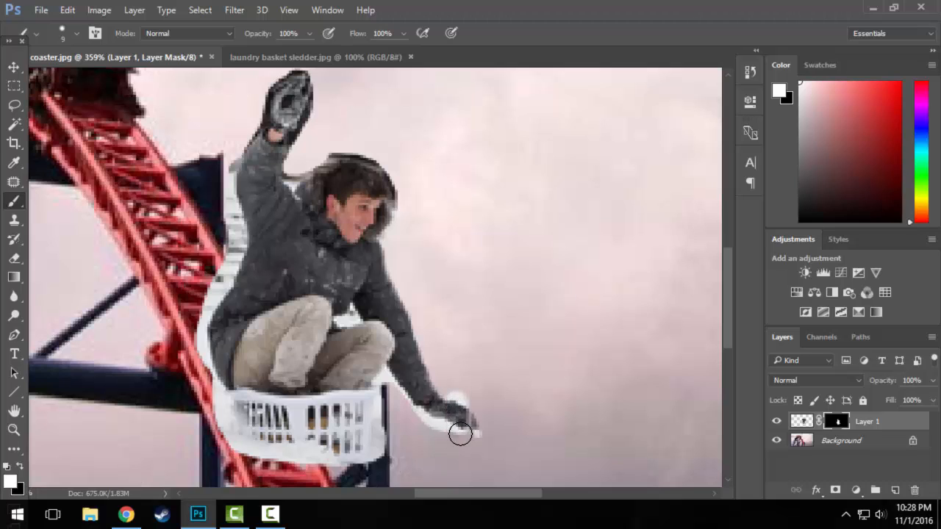
{"action": "left_click", "coordinate": [17, 468]}
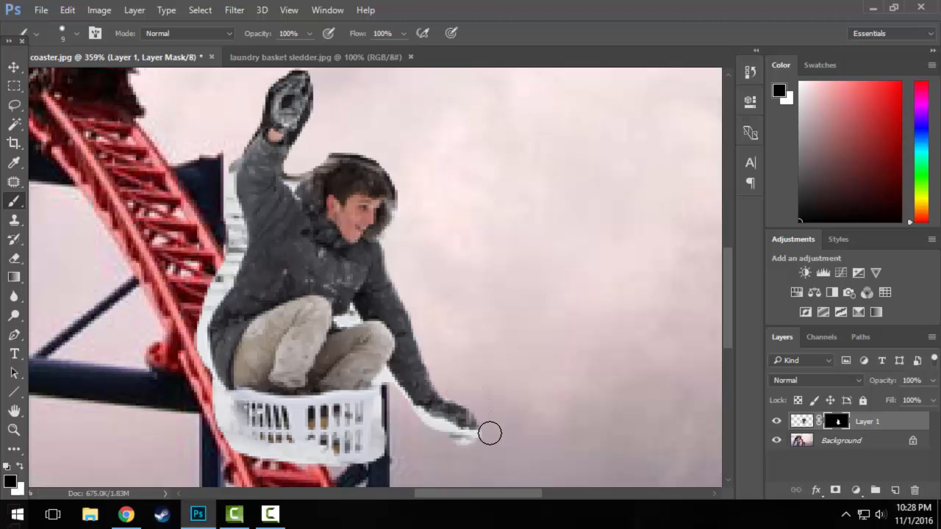
{"action": "mouse_move", "coordinate": [489, 434]}
{"action": "left_mouse_down"}
{"action": "mouse_move", "coordinate": [453, 443]}
{"action": "mouse_move", "coordinate": [431, 431]}
{"action": "mouse_move", "coordinate": [450, 438]}
{"action": "left_mouse_up"}
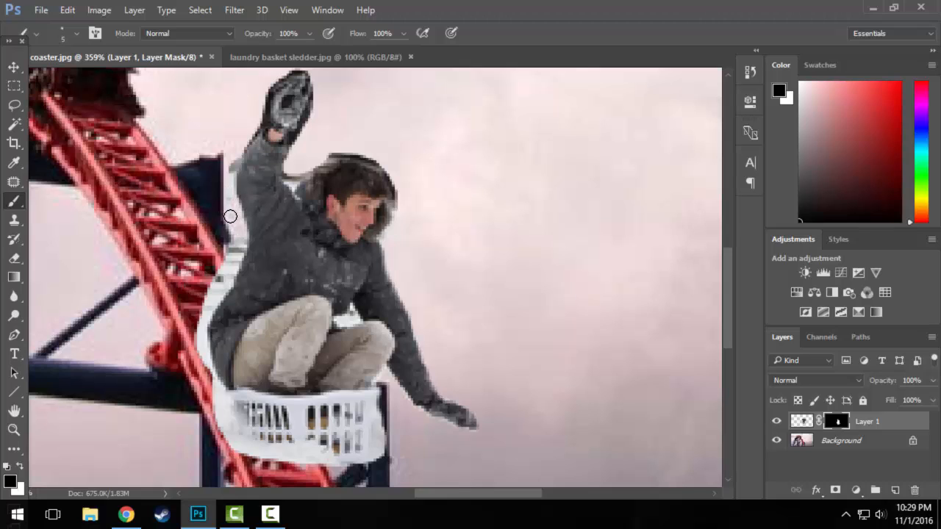
Hide the Background layer and mask out the remaining snow behind his back and around the basket with a 9 px black brush
{"action": "key", "text": "bracketright"}
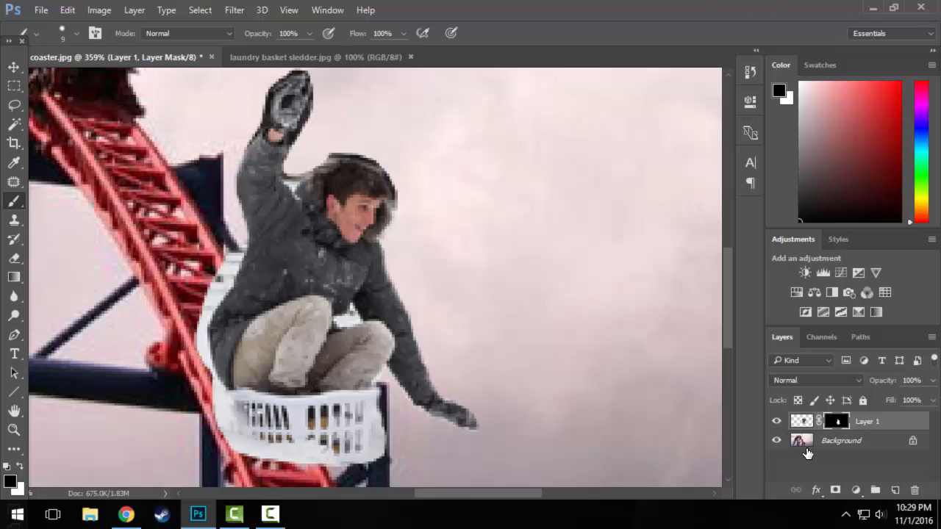
{"action": "left_click", "coordinate": [777, 440]}
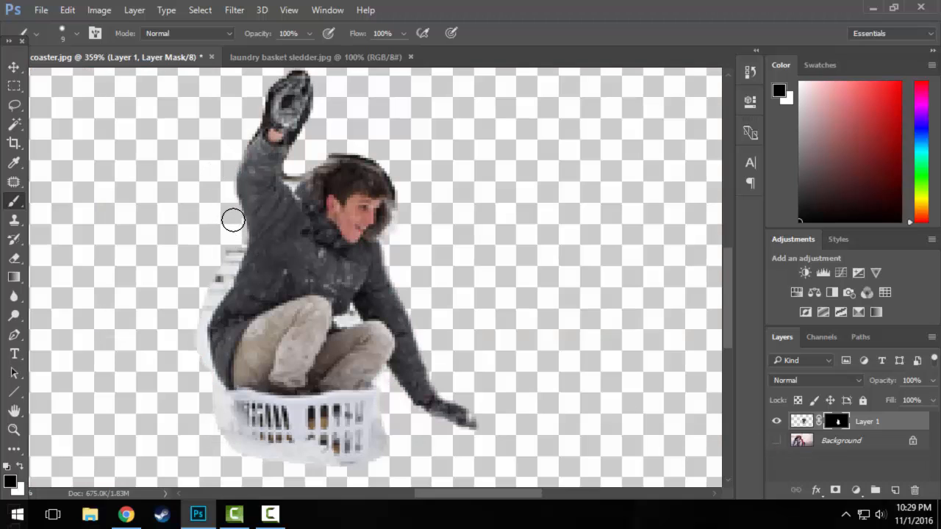
{"action": "mouse_move", "coordinate": [236, 233]}
{"action": "left_mouse_down"}
{"action": "mouse_move", "coordinate": [212, 286]}
{"action": "mouse_move", "coordinate": [235, 240]}
{"action": "mouse_move", "coordinate": [195, 334]}
{"action": "mouse_move", "coordinate": [236, 465]}
{"action": "mouse_move", "coordinate": [233, 429]}
{"action": "mouse_move", "coordinate": [255, 466]}
{"action": "mouse_move", "coordinate": [257, 453]}
{"action": "mouse_move", "coordinate": [339, 478]}
{"action": "mouse_move", "coordinate": [385, 471]}
{"action": "mouse_move", "coordinate": [400, 459]}
{"action": "mouse_move", "coordinate": [386, 402]}
{"action": "mouse_move", "coordinate": [376, 468]}
{"action": "left_mouse_up"}
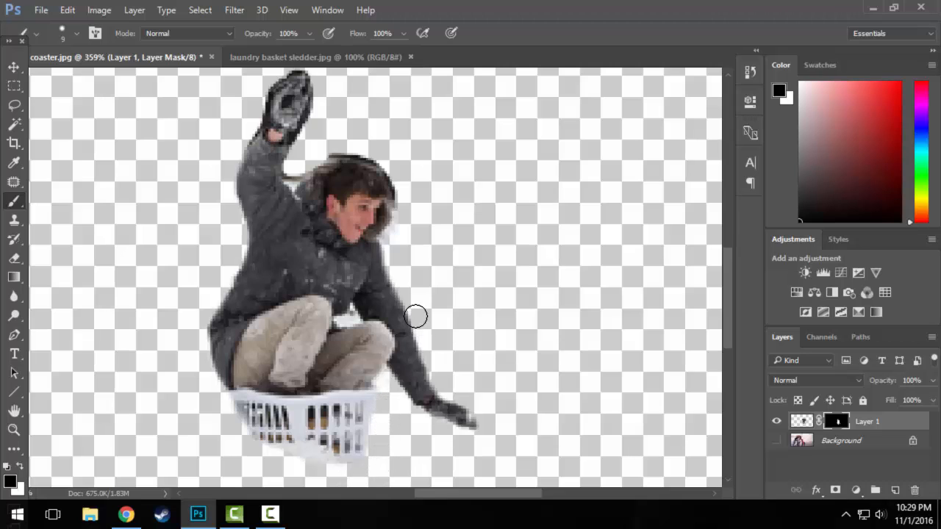
Turn off the pixel grid for a close-up view of the man's head
{"action": "left_click", "coordinate": [14, 429]}
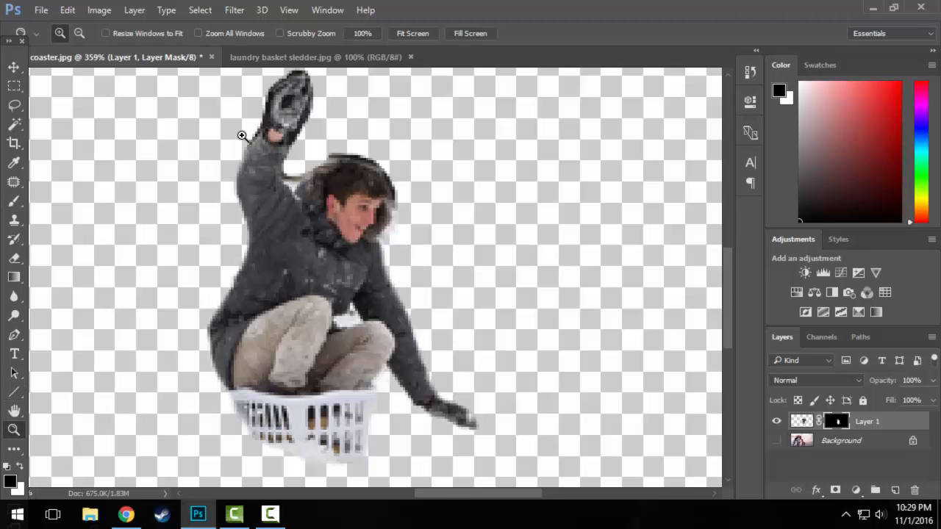
{"action": "left_click_drag", "start_coordinate": [283, 127], "coordinate": [419, 293]}
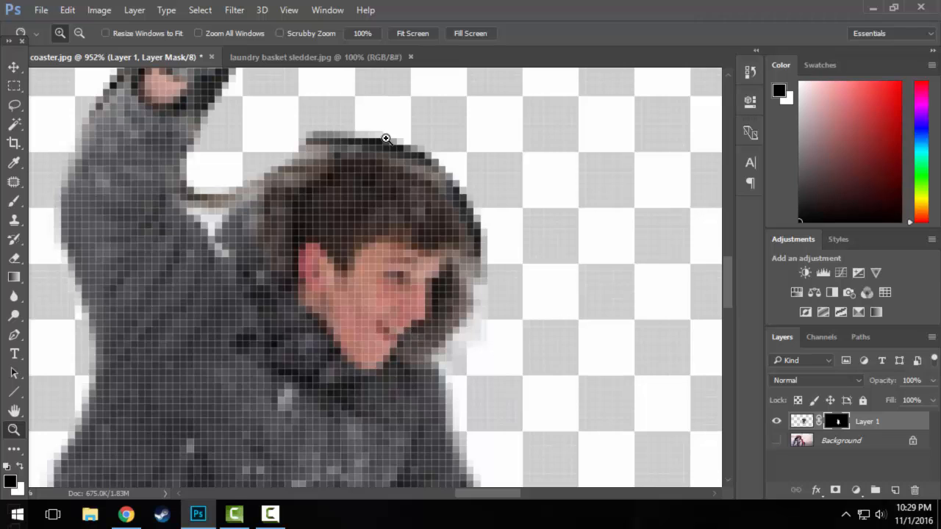
{"action": "left_click", "coordinate": [293, 15]}
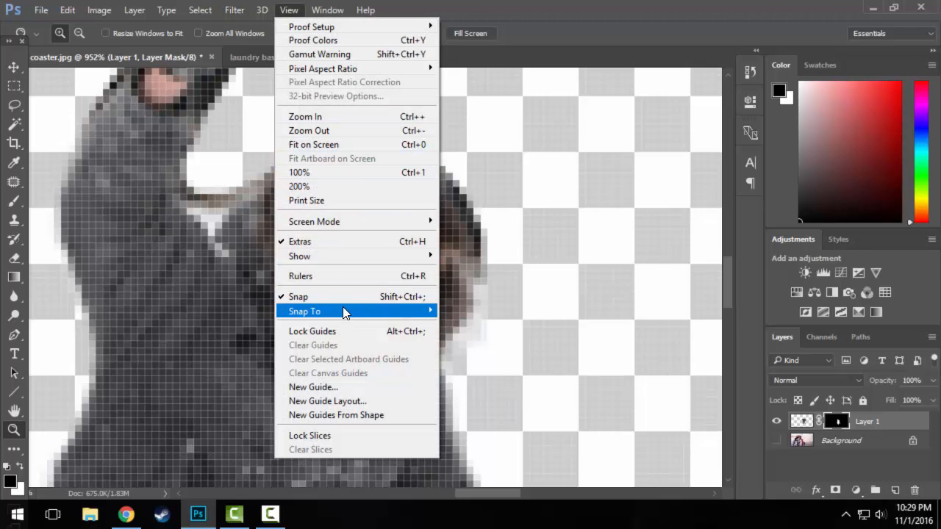
{"action": "mouse_move", "coordinate": [351, 256]}
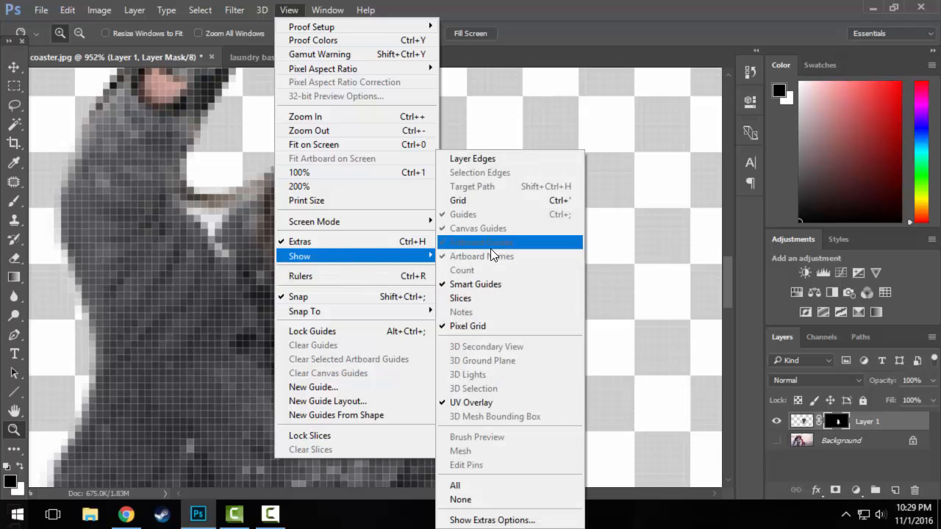
{"action": "left_click", "coordinate": [478, 327]}
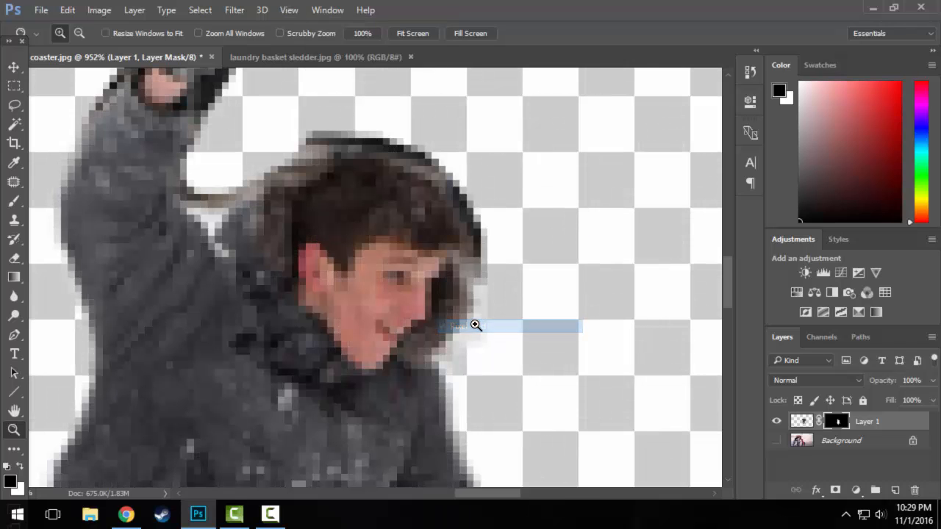
Mask out the fur hood and leftover background around the man's head with a 7 px black brush
{"action": "left_click", "coordinate": [14, 201]}
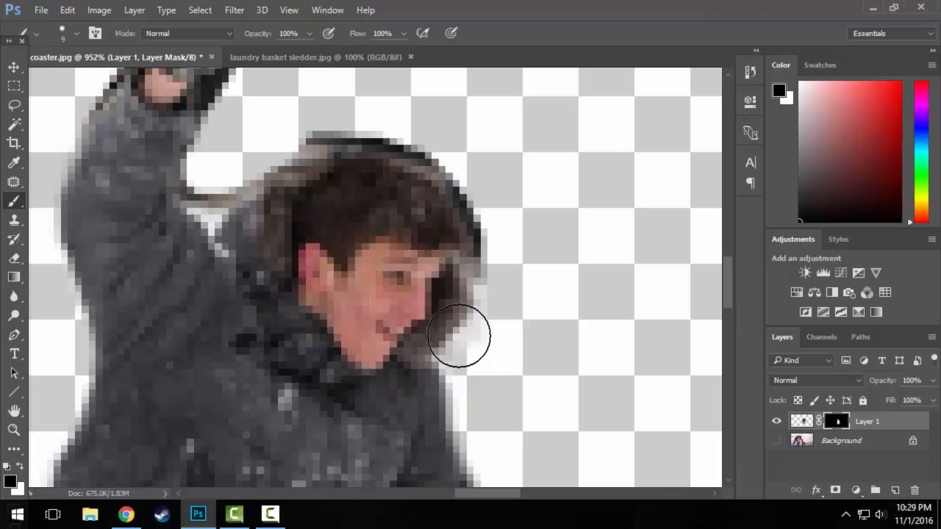
{"action": "key", "text": "bracketleft"}
{"action": "key", "text": "bracketleft"}
{"action": "mouse_move", "coordinate": [437, 349]}
{"action": "left_mouse_down"}
{"action": "mouse_move", "coordinate": [467, 293]}
{"action": "mouse_move", "coordinate": [480, 295]}
{"action": "mouse_move", "coordinate": [502, 245]}
{"action": "mouse_move", "coordinate": [496, 212]}
{"action": "mouse_move", "coordinate": [463, 160]}
{"action": "mouse_move", "coordinate": [367, 128]}
{"action": "mouse_move", "coordinate": [306, 134]}
{"action": "mouse_move", "coordinate": [294, 142]}
{"action": "mouse_move", "coordinate": [378, 133]}
{"action": "mouse_move", "coordinate": [337, 129]}
{"action": "mouse_move", "coordinate": [355, 131]}
{"action": "mouse_move", "coordinate": [289, 151]}
{"action": "mouse_move", "coordinate": [239, 216]}
{"action": "mouse_move", "coordinate": [246, 262]}
{"action": "mouse_move", "coordinate": [254, 245]}
{"action": "mouse_move", "coordinate": [262, 256]}
{"action": "mouse_move", "coordinate": [288, 151]}
{"action": "mouse_move", "coordinate": [276, 150]}
{"action": "mouse_move", "coordinate": [238, 192]}
{"action": "mouse_move", "coordinate": [207, 187]}
{"action": "left_mouse_up"}
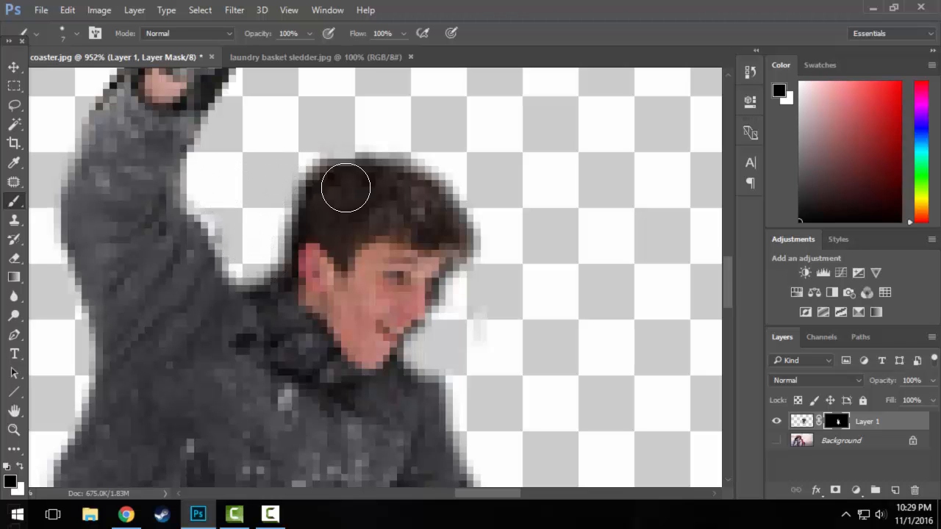
Mask out the dark fringe around the raised glove and forearm with the black brush
{"action": "key", "text": "ctrl+0"}
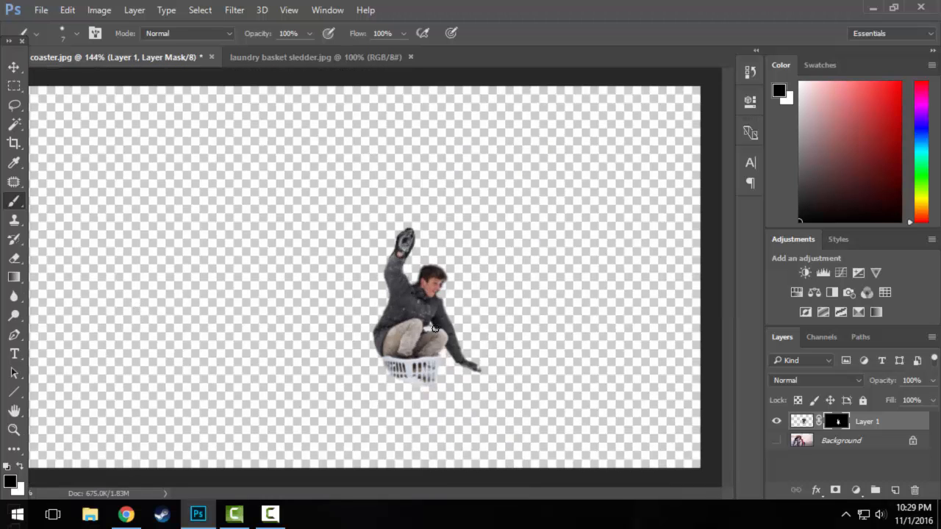
{"action": "left_click", "coordinate": [13, 430]}
{"action": "left_click_drag", "start_coordinate": [343, 228], "coordinate": [497, 325]}
{"action": "left_click_drag", "start_coordinate": [229, 208], "coordinate": [230, 290]}
{"action": "left_click_drag", "start_coordinate": [171, 126], "coordinate": [406, 360]}
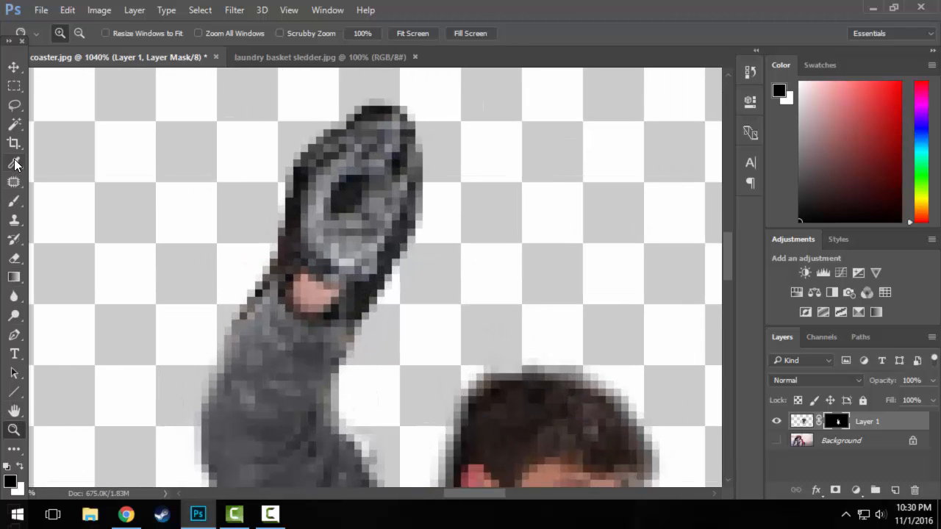
{"action": "left_click", "coordinate": [10, 202]}
{"action": "mouse_move", "coordinate": [360, 88]}
{"action": "left_mouse_down"}
{"action": "mouse_move", "coordinate": [299, 131]}
{"action": "mouse_move", "coordinate": [318, 124]}
{"action": "mouse_move", "coordinate": [276, 157]}
{"action": "mouse_move", "coordinate": [244, 280]}
{"action": "mouse_move", "coordinate": [230, 296]}
{"action": "mouse_move", "coordinate": [268, 243]}
{"action": "mouse_move", "coordinate": [259, 250]}
{"action": "mouse_move", "coordinate": [264, 273]}
{"action": "left_mouse_up"}
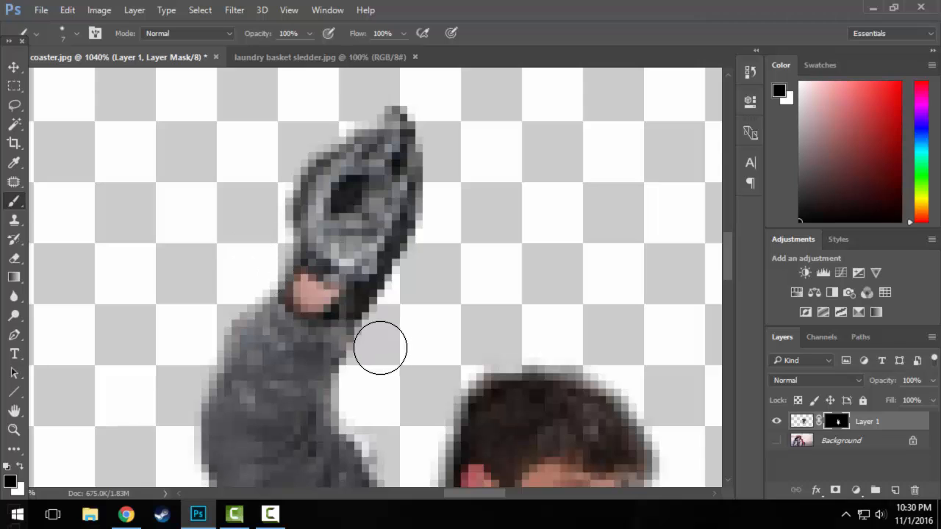
{"action": "mouse_move", "coordinate": [378, 345]}
{"action": "left_mouse_down"}
{"action": "mouse_move", "coordinate": [388, 287]}
{"action": "mouse_move", "coordinate": [437, 193]}
{"action": "mouse_move", "coordinate": [426, 147]}
{"action": "mouse_move", "coordinate": [368, 99]}
{"action": "left_mouse_up"}
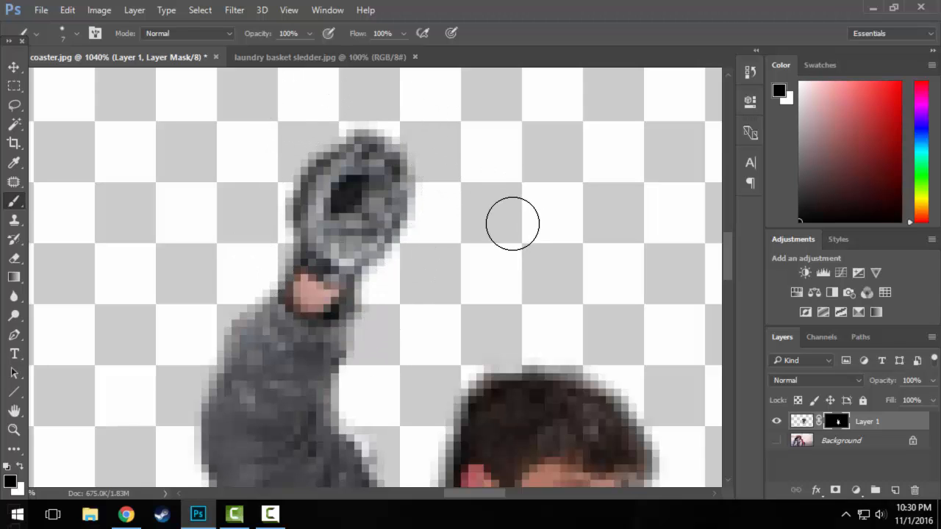
Carve out the gap between the raised glove's thumb and fingers on the mask with a 2 px black brush
{"action": "key", "text": "bracketleft"}
{"action": "key", "text": "bracketleft"}
{"action": "key", "text": "bracketleft"}
{"action": "key", "text": "bracketleft"}
{"action": "key", "text": "bracketleft"}
{"action": "mouse_move", "coordinate": [375, 191]}
{"action": "left_mouse_down"}
{"action": "mouse_move", "coordinate": [332, 205]}
{"action": "mouse_move", "coordinate": [366, 174]}
{"action": "mouse_move", "coordinate": [375, 150]}
{"action": "mouse_move", "coordinate": [410, 171]}
{"action": "mouse_move", "coordinate": [399, 171]}
{"action": "mouse_move", "coordinate": [410, 167]}
{"action": "mouse_move", "coordinate": [372, 130]}
{"action": "mouse_move", "coordinate": [408, 155]}
{"action": "mouse_move", "coordinate": [394, 149]}
{"action": "mouse_move", "coordinate": [377, 164]}
{"action": "mouse_move", "coordinate": [393, 157]}
{"action": "mouse_move", "coordinate": [381, 157]}
{"action": "mouse_move", "coordinate": [338, 197]}
{"action": "mouse_move", "coordinate": [363, 169]}
{"action": "mouse_move", "coordinate": [372, 138]}
{"action": "mouse_move", "coordinate": [344, 149]}
{"action": "mouse_move", "coordinate": [408, 138]}
{"action": "mouse_move", "coordinate": [446, 240]}
{"action": "mouse_move", "coordinate": [385, 155]}
{"action": "mouse_move", "coordinate": [348, 147]}
{"action": "mouse_move", "coordinate": [369, 152]}
{"action": "mouse_move", "coordinate": [356, 138]}
{"action": "mouse_move", "coordinate": [353, 157]}
{"action": "mouse_move", "coordinate": [385, 154]}
{"action": "left_mouse_up"}
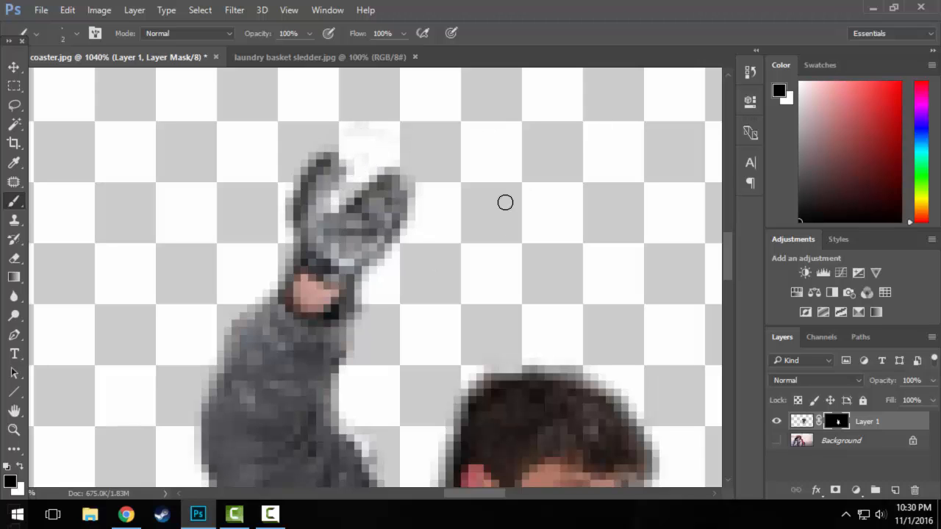
Examine the whole masked cutout of the sledder at a reduced zoom of 66.7%
{"action": "key", "text": "ctrl+minus"}
{"action": "key", "text": "ctrl+minus"}
{"action": "key", "text": "ctrl+minus"}
{"action": "key", "text": "ctrl+minus"}
{"action": "key", "text": "ctrl+minus"}
{"action": "key", "text": "ctrl+minus"}
{"action": "key", "text": "ctrl+minus"}
{"action": "key", "text": "ctrl+minus"}
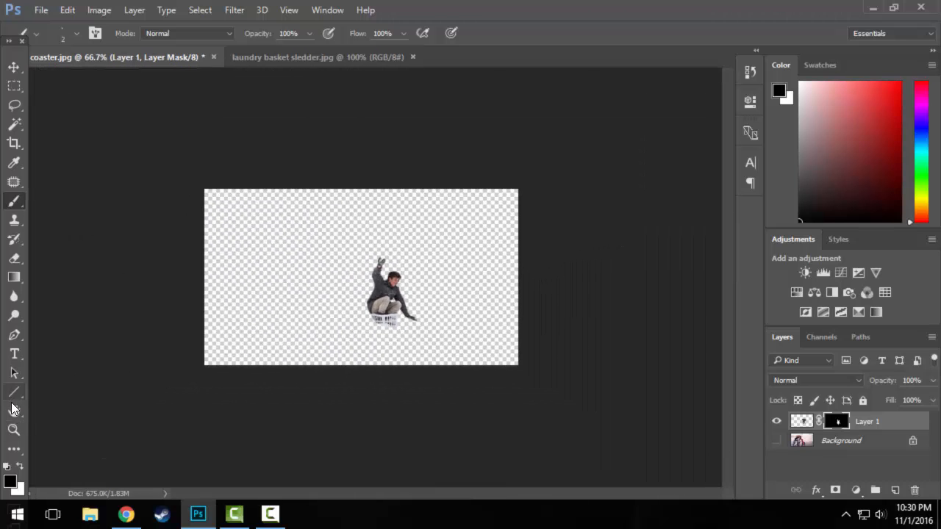
Trim the dark fringe around the man's hair on the mask with a 2 px black brush, and show the Background layer again
{"action": "left_click", "coordinate": [14, 430]}
{"action": "left_click_drag", "start_coordinate": [346, 257], "coordinate": [492, 379]}
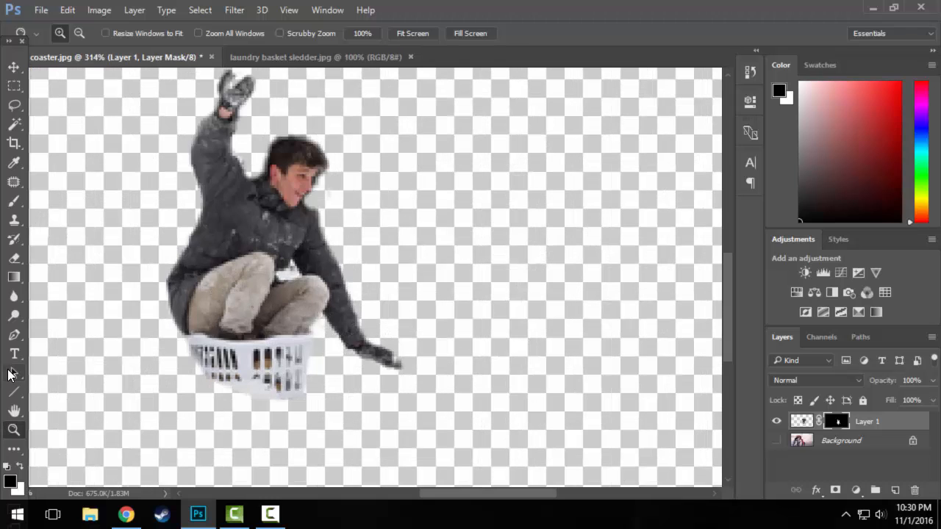
{"action": "left_click", "coordinate": [14, 200]}
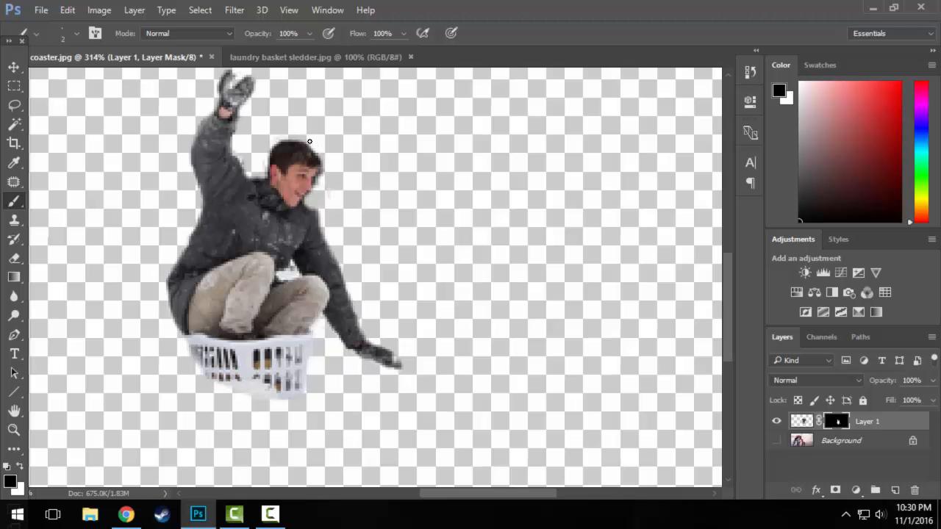
{"action": "left_click", "coordinate": [776, 441]}
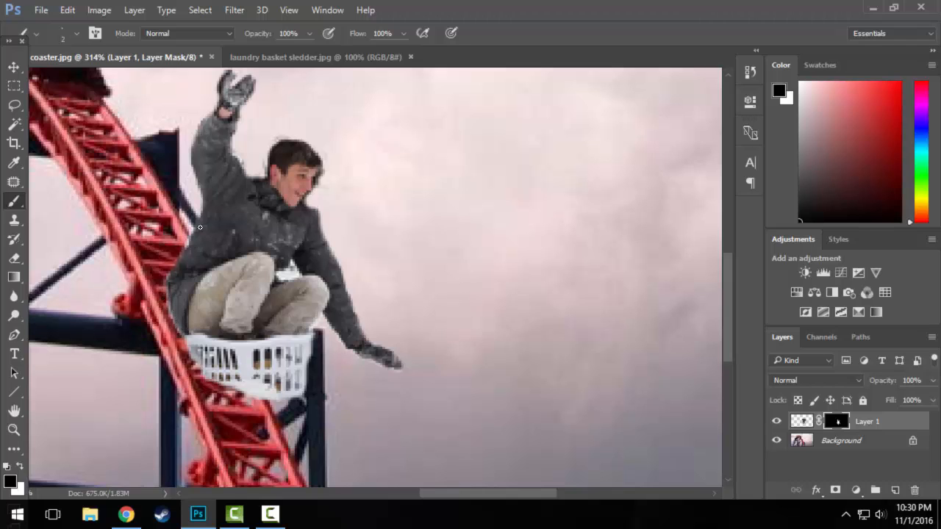
Refine the mask edge around the man's hair and the back of his coat against the coaster photo with the 2 px black brush
{"action": "left_click", "coordinate": [11, 431]}
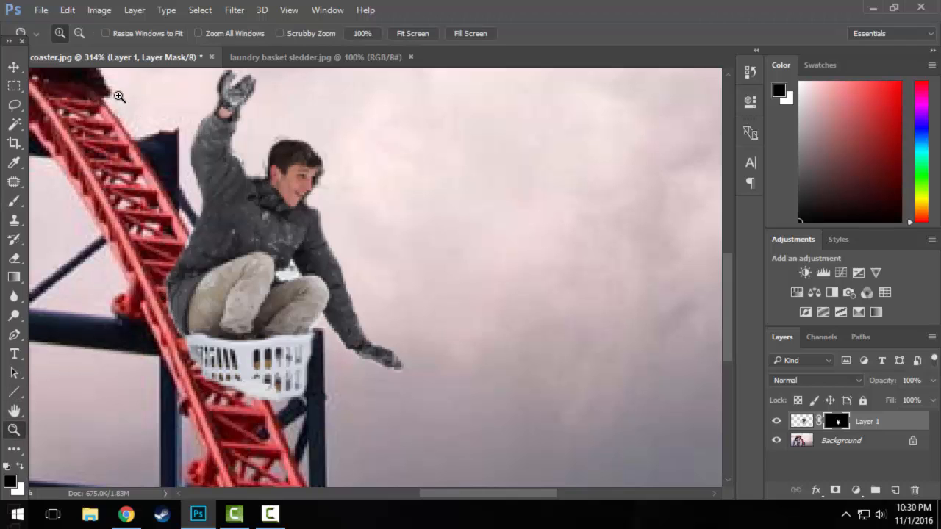
{"action": "left_click_drag", "start_coordinate": [111, 87], "coordinate": [350, 359]}
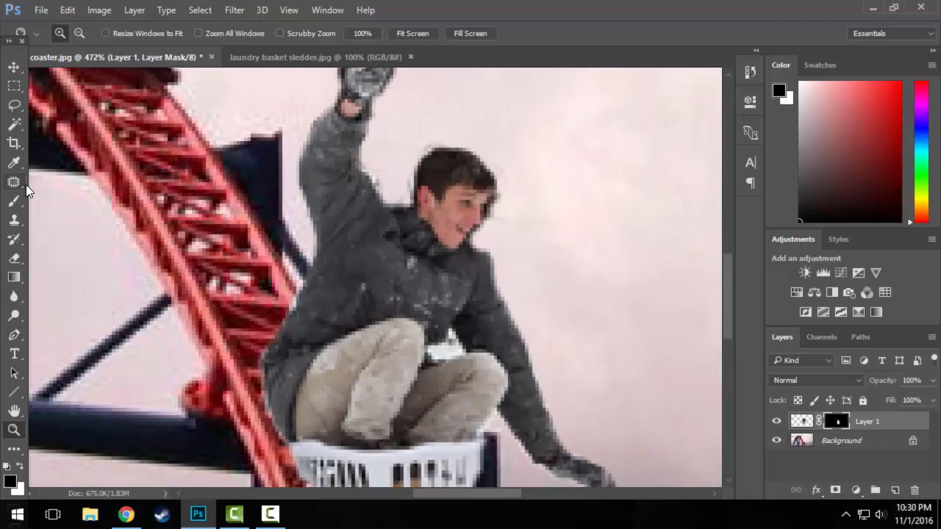
{"action": "left_click", "coordinate": [14, 201]}
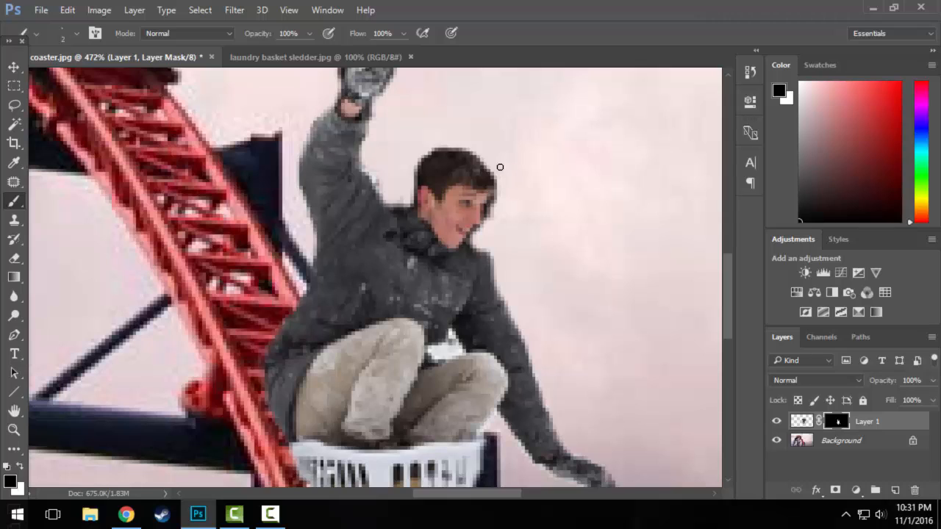
Mask out the fringe below the lowered forearm and glove and the white patch between the arm and the knees
{"action": "scroll", "coordinate": [525, 245], "scroll_direction": "down", "scroll_amount": 3}
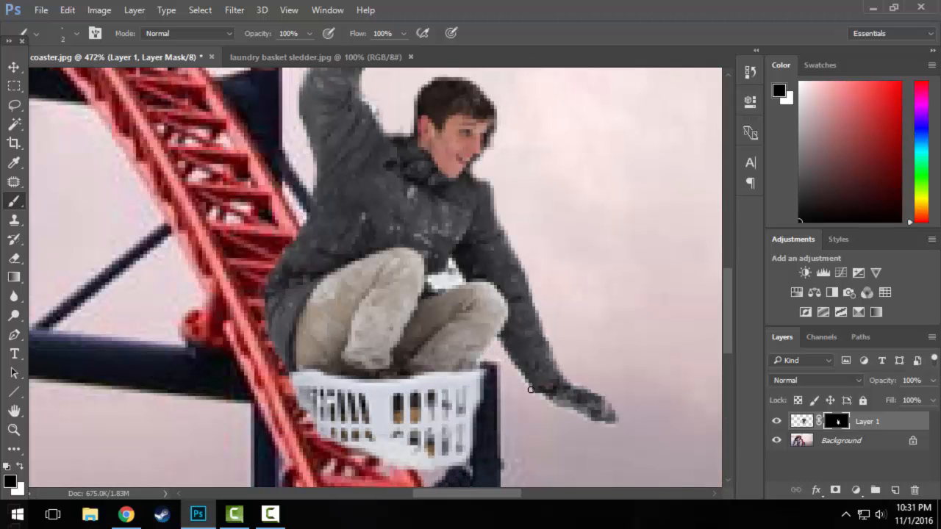
{"action": "left_click_drag", "start_coordinate": [530, 389], "coordinate": [527, 392]}
{"action": "left_click_drag", "start_coordinate": [603, 427], "coordinate": [618, 426]}
{"action": "left_click_drag", "start_coordinate": [459, 277], "coordinate": [459, 278]}
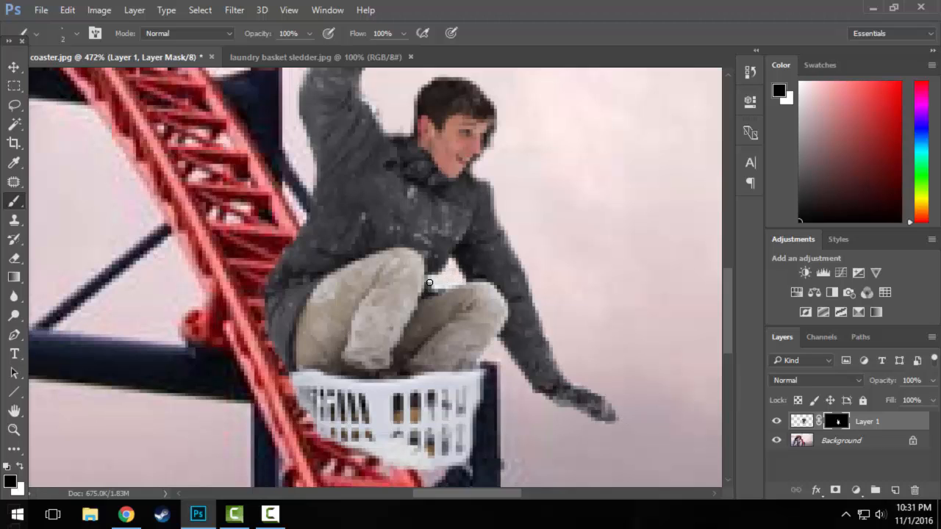
{"action": "left_click_drag", "start_coordinate": [441, 289], "coordinate": [462, 284]}
Rotate the sledder about 29.3° clockwise, position him on the descending track and scale him down
{"action": "key", "text": "ctrl+1"}
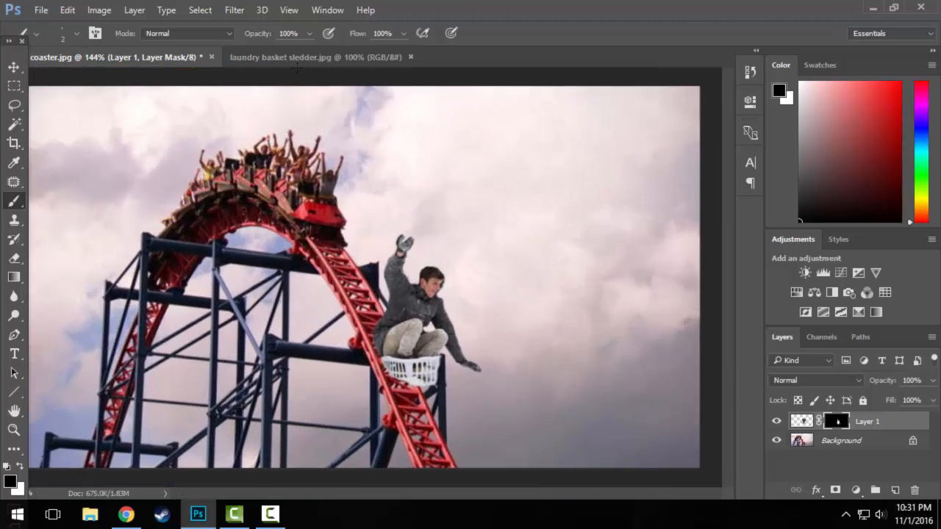
{"action": "left_click", "coordinate": [288, 10]}
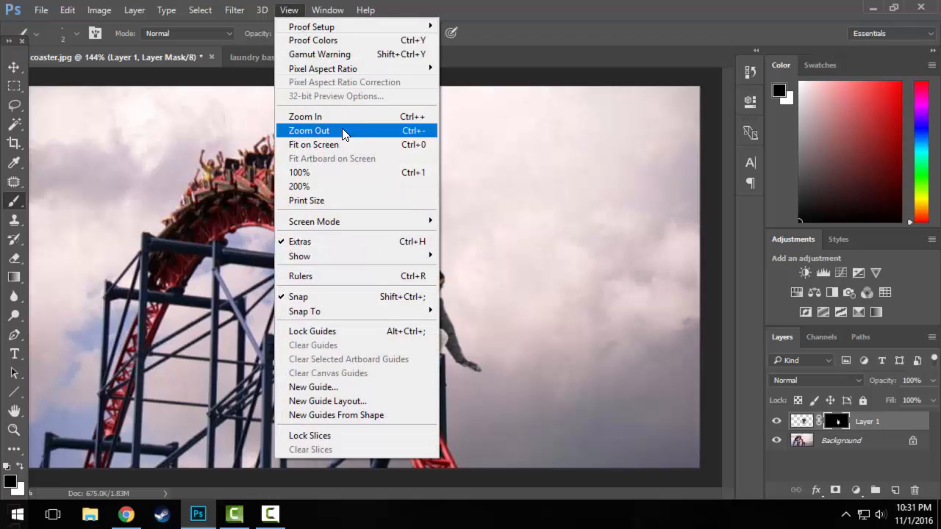
{"action": "left_click", "coordinate": [340, 174]}
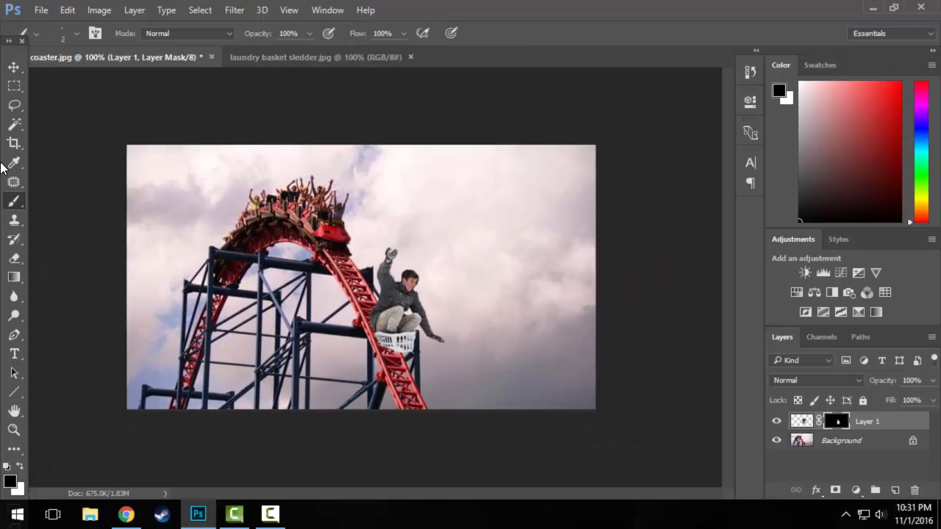
{"action": "left_click", "coordinate": [15, 67]}
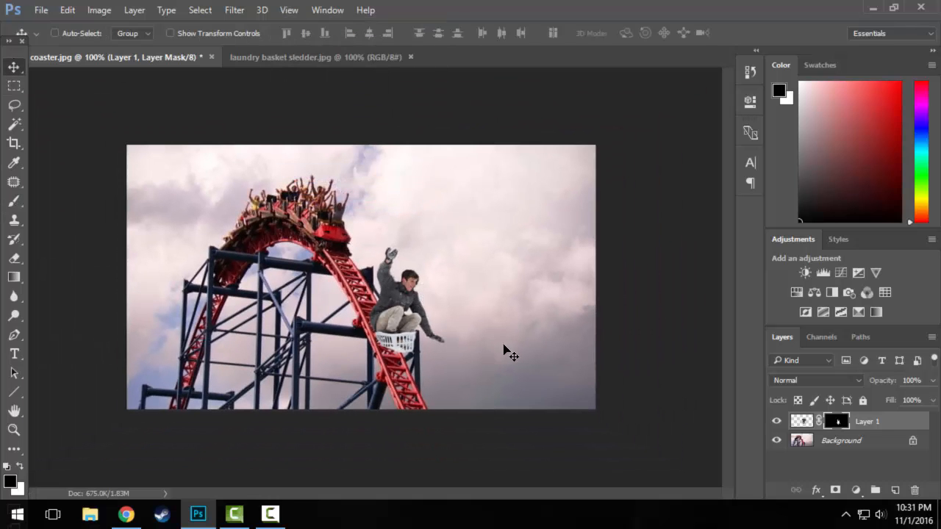
{"action": "key", "text": "ctrl+t"}
{"action": "left_click_drag", "start_coordinate": [456, 233], "coordinate": [490, 267]}
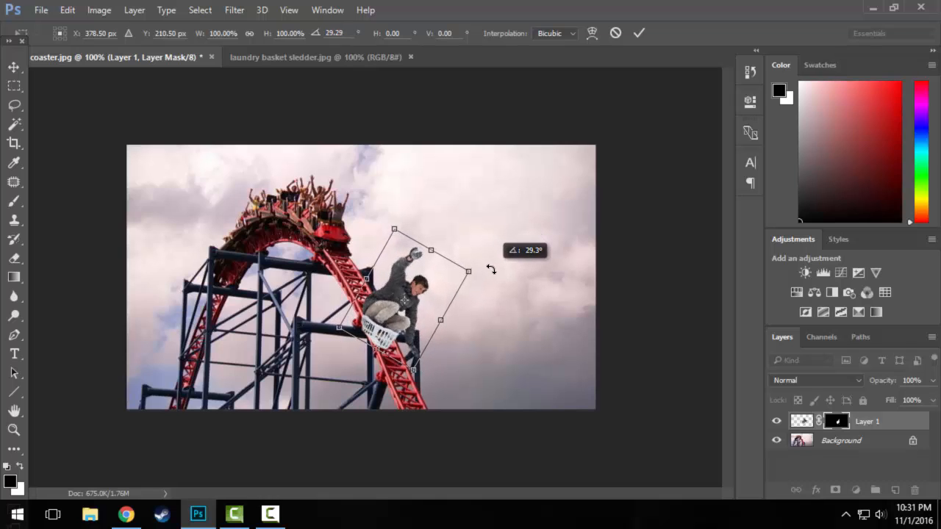
{"action": "left_click_drag", "start_coordinate": [395, 307], "coordinate": [400, 299]}
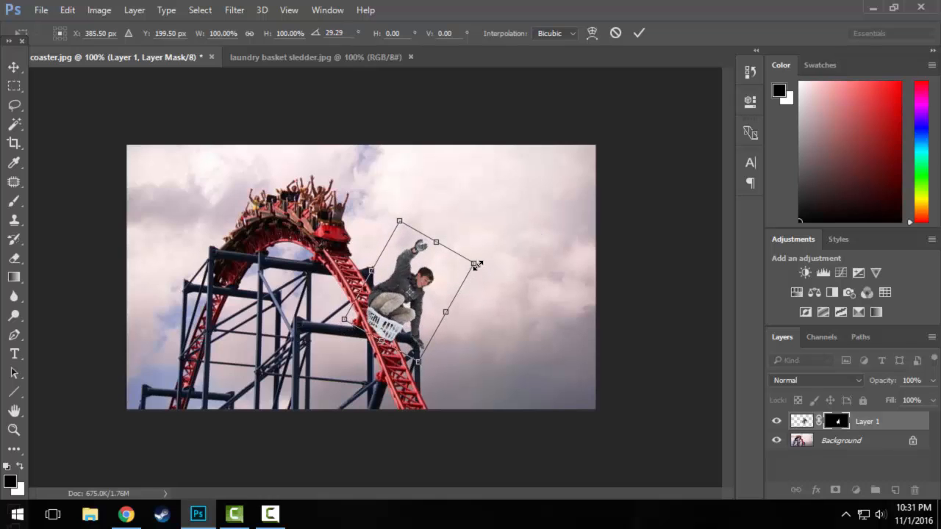
{"action": "left_click_drag", "start_coordinate": [472, 261], "coordinate": [415, 293]}
{"action": "key", "text": "Return"}
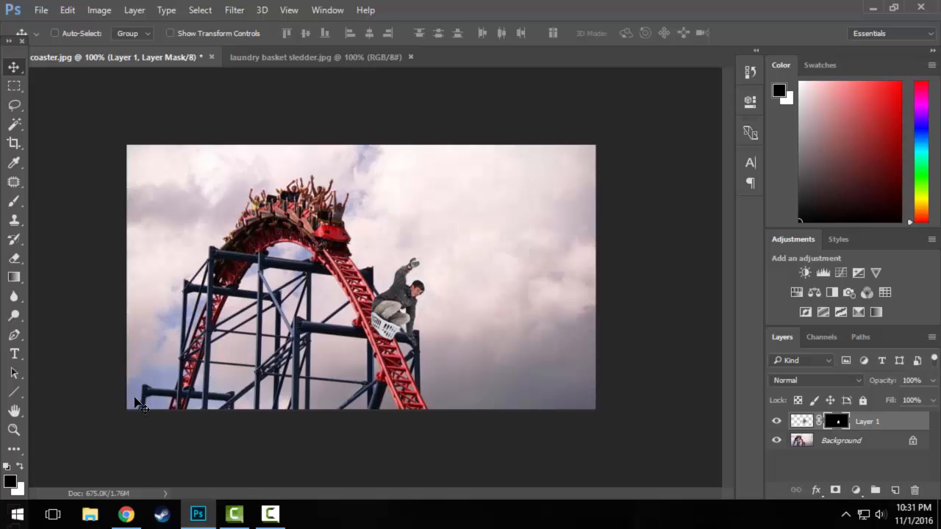
Rotate the sledder slightly further clockwise so the basket follows the slope of the track
{"action": "left_click", "coordinate": [13, 429]}
{"action": "left_click_drag", "start_coordinate": [156, 185], "coordinate": [470, 386]}
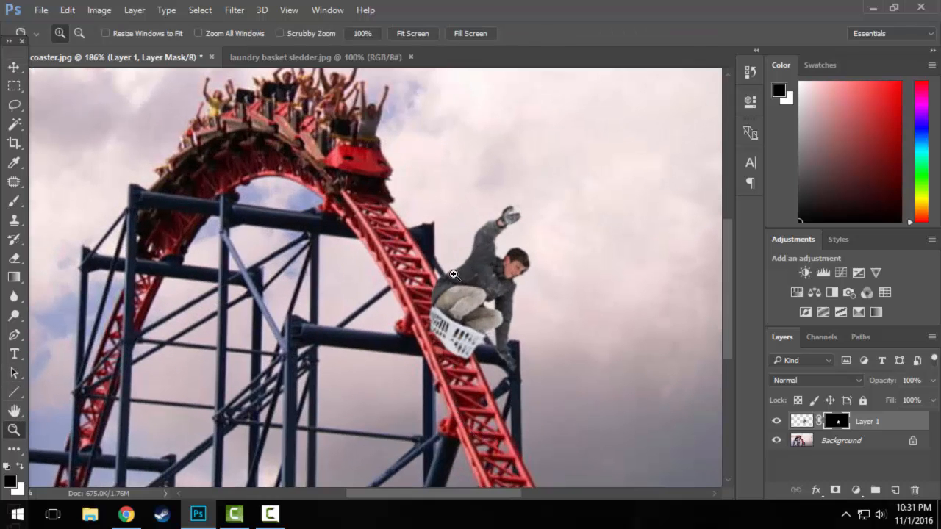
{"action": "scroll", "coordinate": [385, 344], "scroll_direction": "up", "scroll_amount": 2}
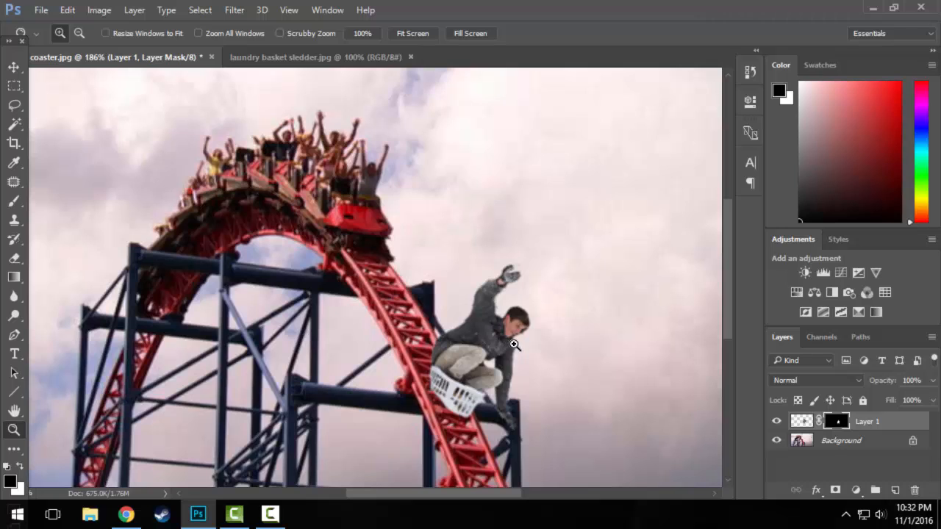
{"action": "key", "text": "ctrl+t"}
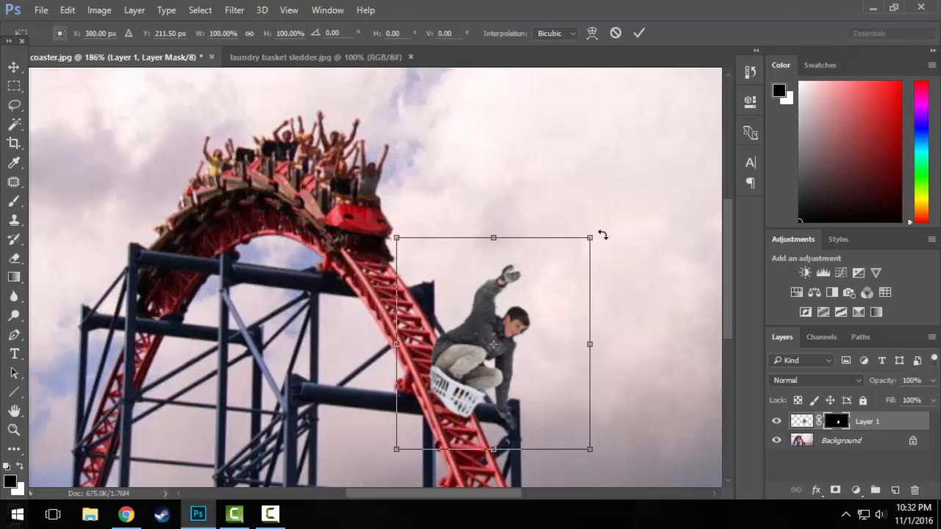
{"action": "left_click_drag", "start_coordinate": [602, 234], "coordinate": [603, 242]}
{"action": "key", "text": "Return"}
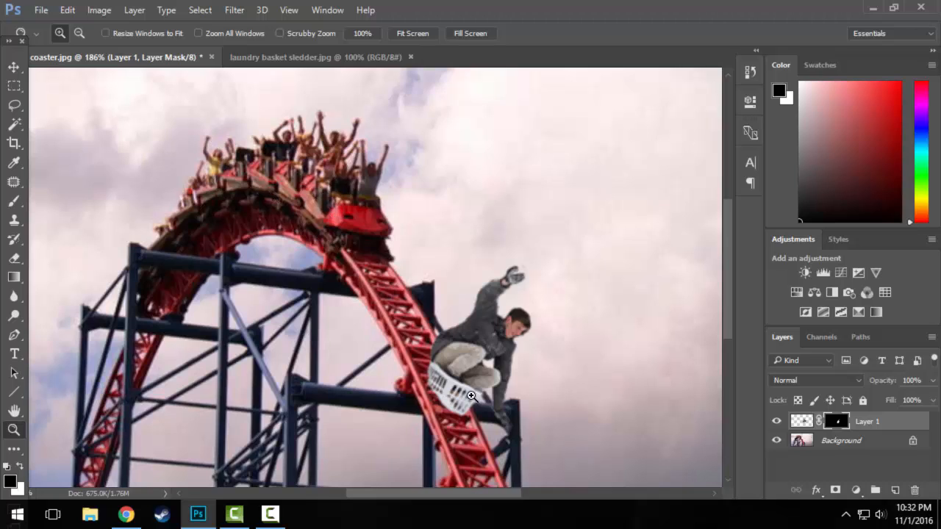
Add a new layer above the sledder and select his white silhouette on Layer 1's mask with the Magic Wand
{"action": "left_click", "coordinate": [895, 489]}
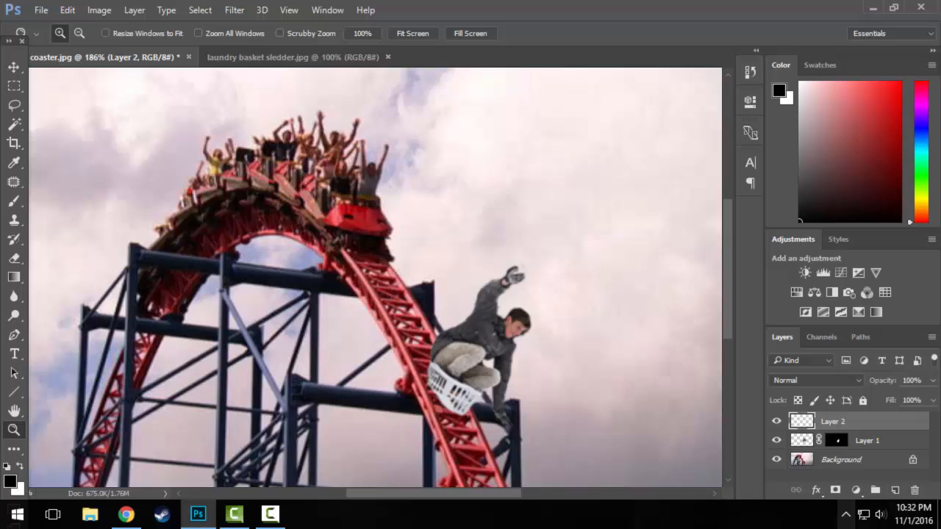
{"action": "left_click", "coordinate": [839, 439], "text": "alt"}
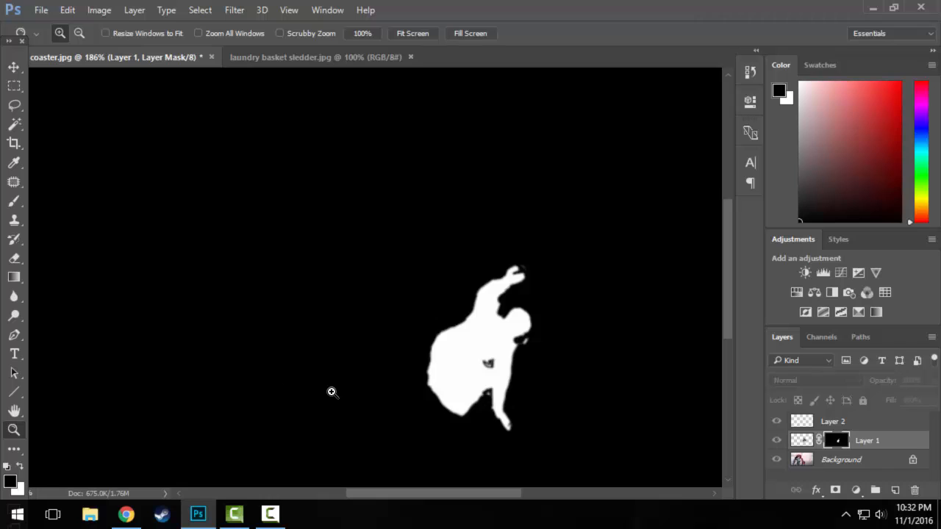
{"action": "left_click", "coordinate": [11, 127]}
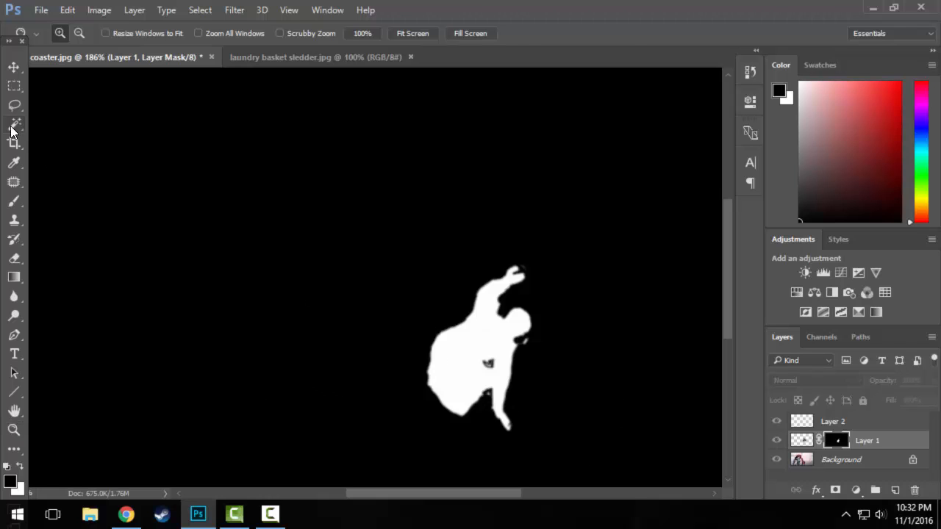
{"action": "left_click", "coordinate": [463, 346]}
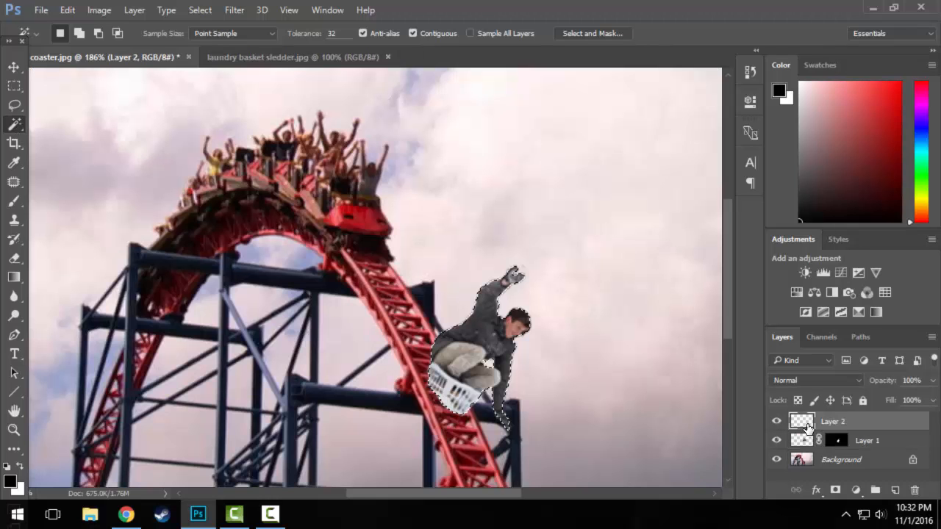
Fill the silhouette selection with black on Layer 2 using the Paint Bucket, and deselect it
{"action": "left_click", "coordinate": [802, 423]}
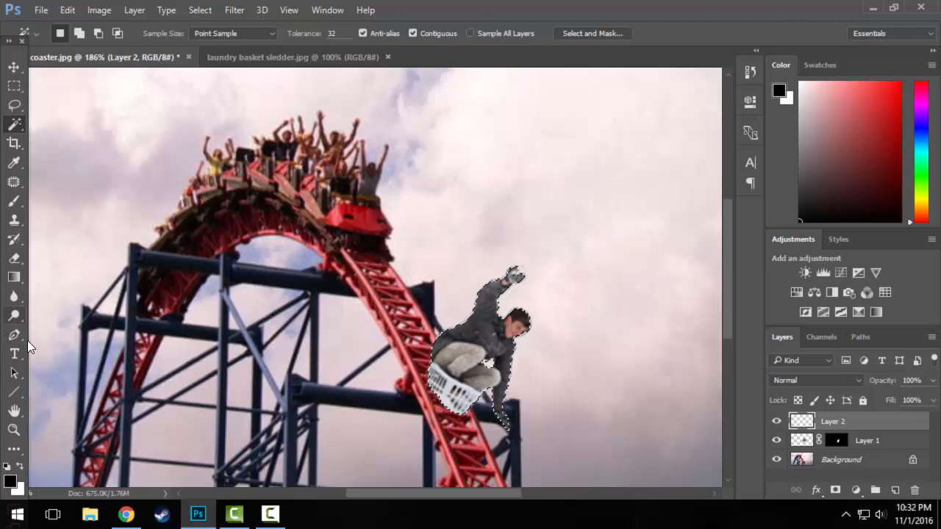
{"action": "left_click", "coordinate": [14, 281]}
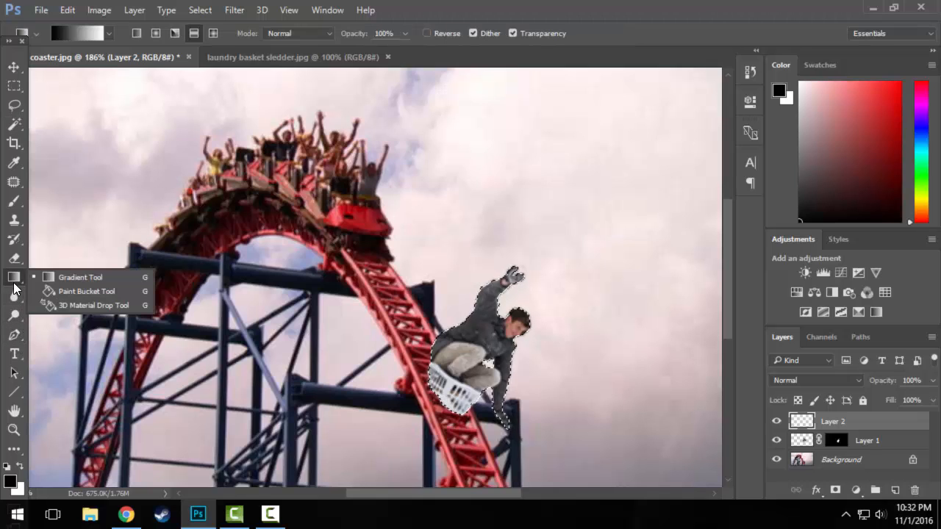
{"action": "left_click", "coordinate": [54, 291]}
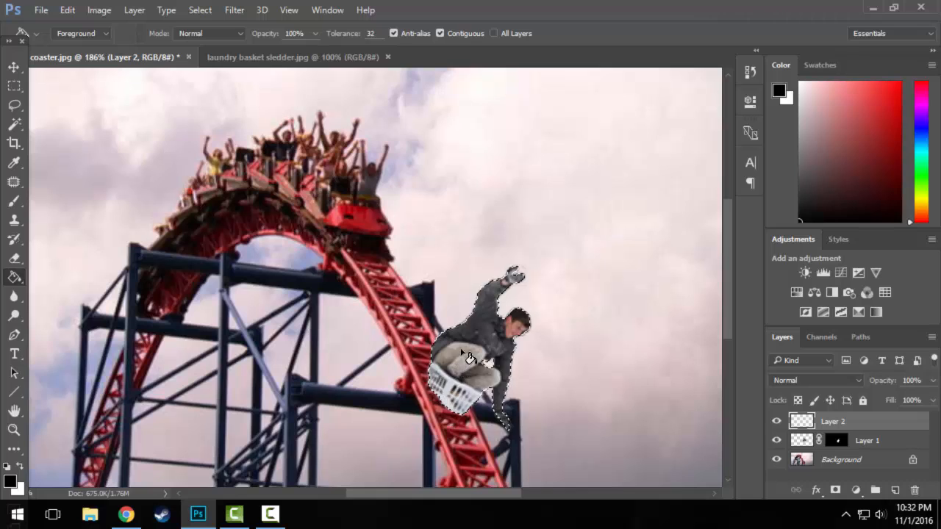
{"action": "left_click", "coordinate": [485, 361]}
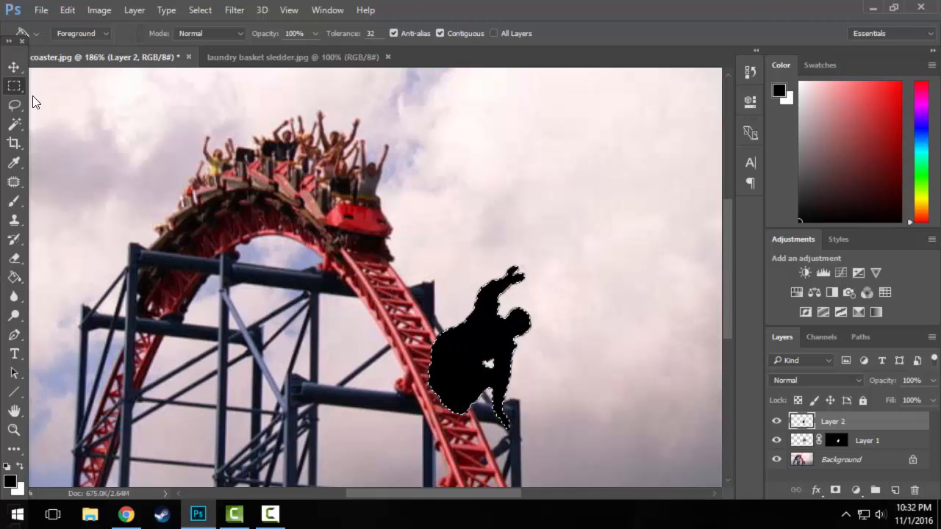
{"action": "left_click", "coordinate": [14, 85]}
{"action": "left_click", "coordinate": [217, 240]}
Move the black silhouette aside to uncover the sledder, put it back over him and try to place its layer below Layer 1
{"action": "left_click", "coordinate": [14, 67]}
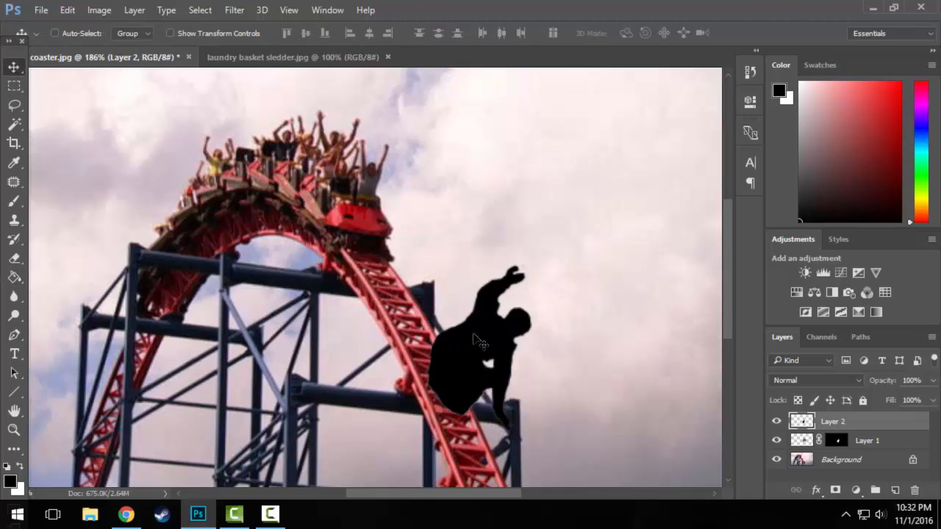
{"action": "left_click_drag", "start_coordinate": [456, 346], "coordinate": [289, 343]}
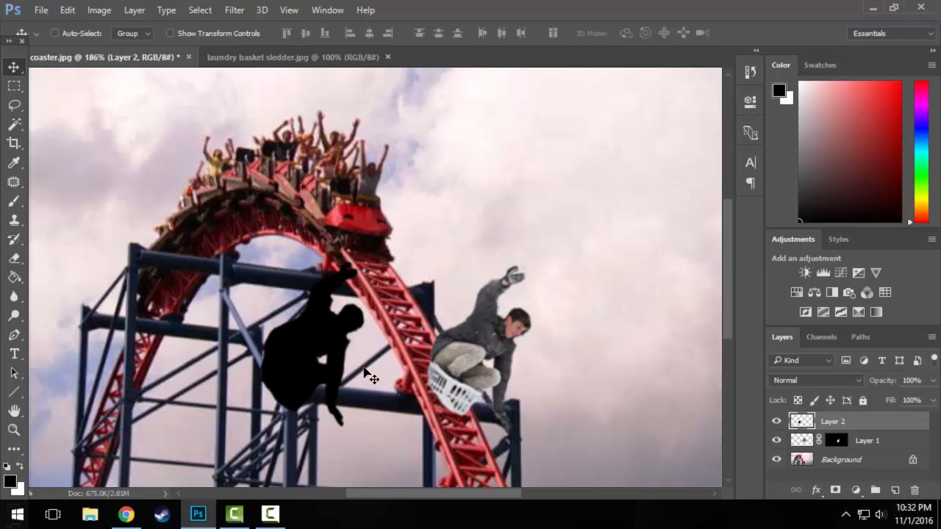
{"action": "left_click_drag", "start_coordinate": [365, 374], "coordinate": [479, 363]}
{"action": "mouse_move", "coordinate": [876, 424]}
{"action": "left_mouse_down"}
{"action": "mouse_move", "coordinate": [873, 445]}
{"action": "mouse_move", "coordinate": [870, 438]}
{"action": "left_mouse_up"}
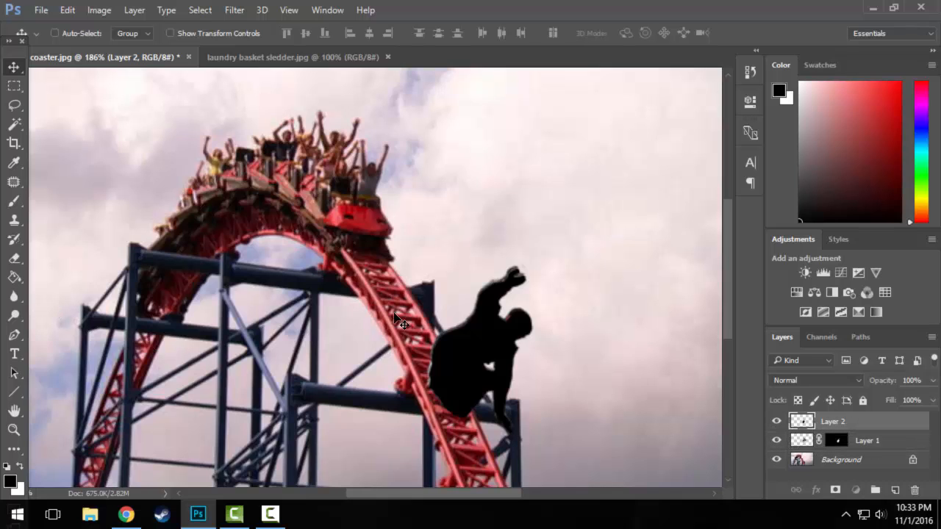
Free-transform the black silhouette in Perspective mode, narrowing its upper edge
{"action": "key", "text": "ctrl+t"}
{"action": "right_click", "coordinate": [504, 333]}
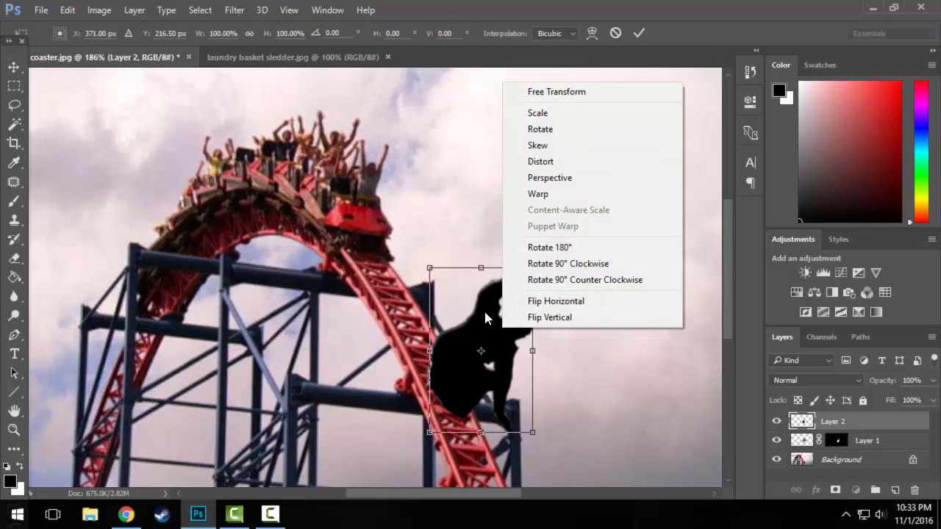
{"action": "left_click", "coordinate": [566, 179]}
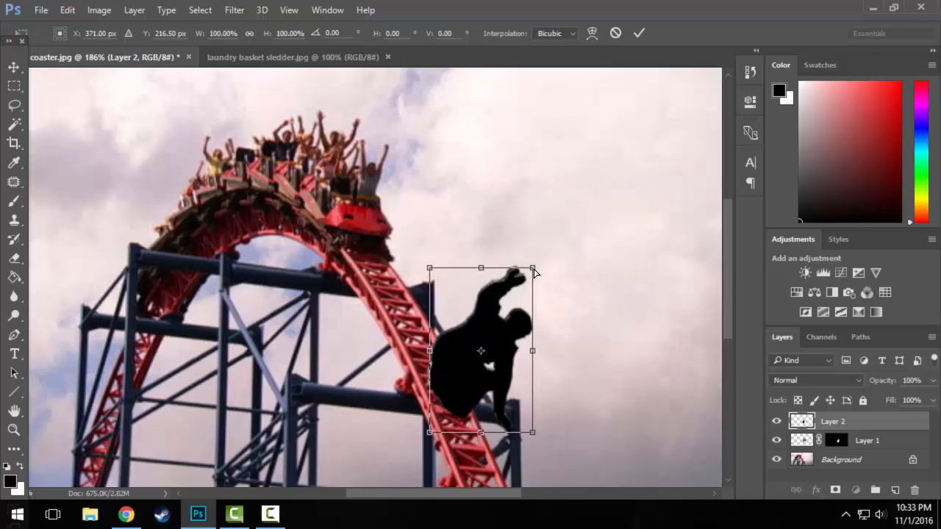
{"action": "left_click_drag", "start_coordinate": [534, 271], "coordinate": [501, 273]}
Flatten the silhouette to about 26% of its height beneath the basket as a shadow shape, and apply the transform
{"action": "right_click", "coordinate": [502, 272]}
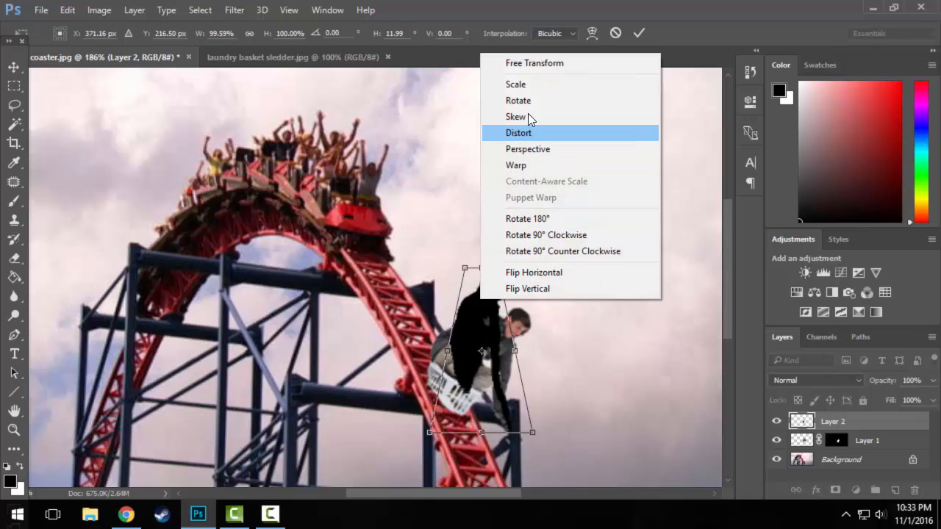
{"action": "left_click", "coordinate": [525, 86]}
{"action": "left_click_drag", "start_coordinate": [481, 267], "coordinate": [496, 399]}
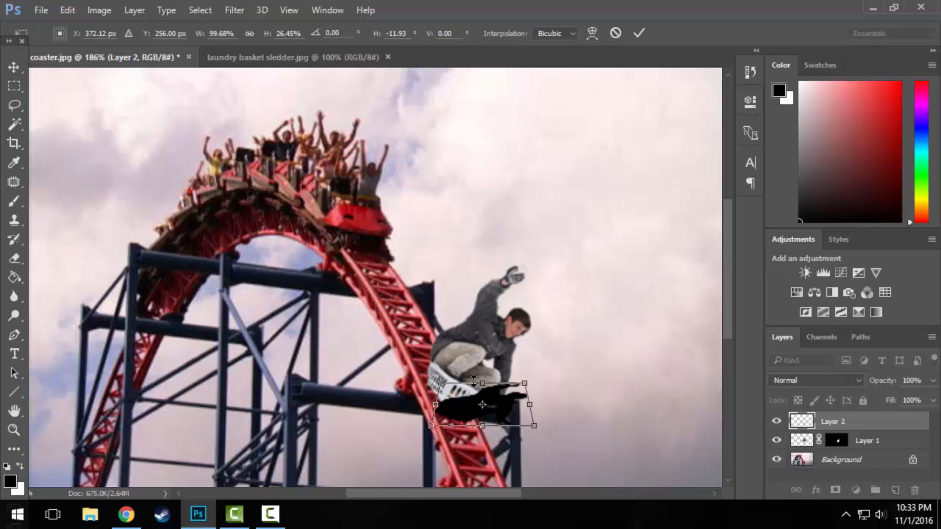
{"action": "key", "text": "Return"}
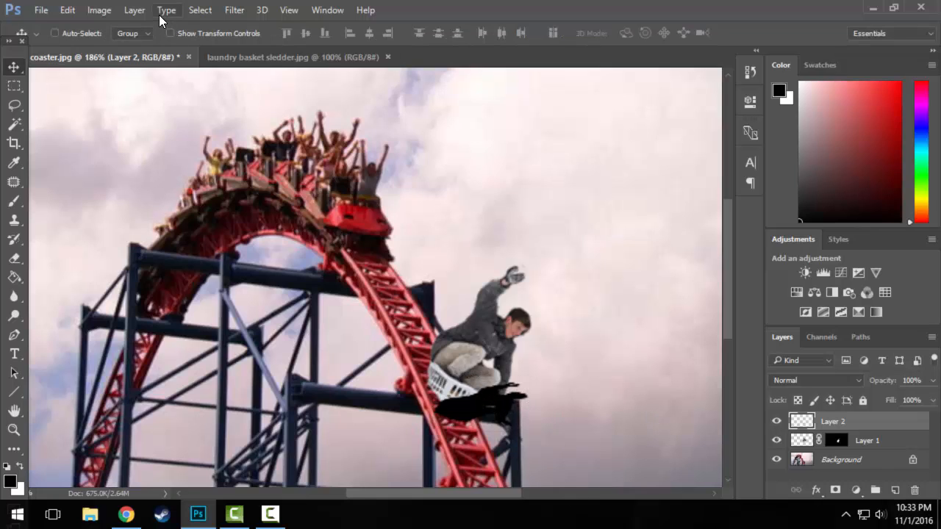
Soften the black shadow shape on Layer 2 with a Gaussian Blur of a few pixels' radius
{"action": "left_click", "coordinate": [234, 10]}
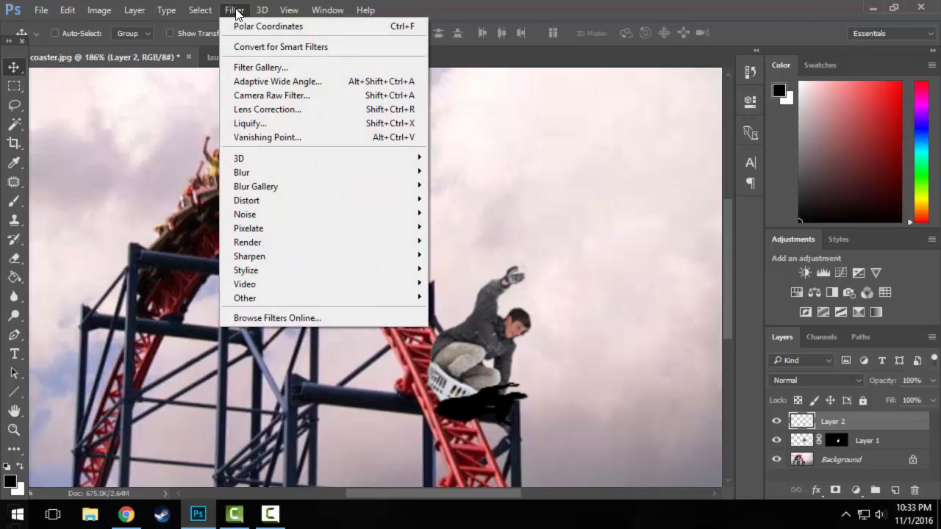
{"action": "mouse_move", "coordinate": [293, 172]}
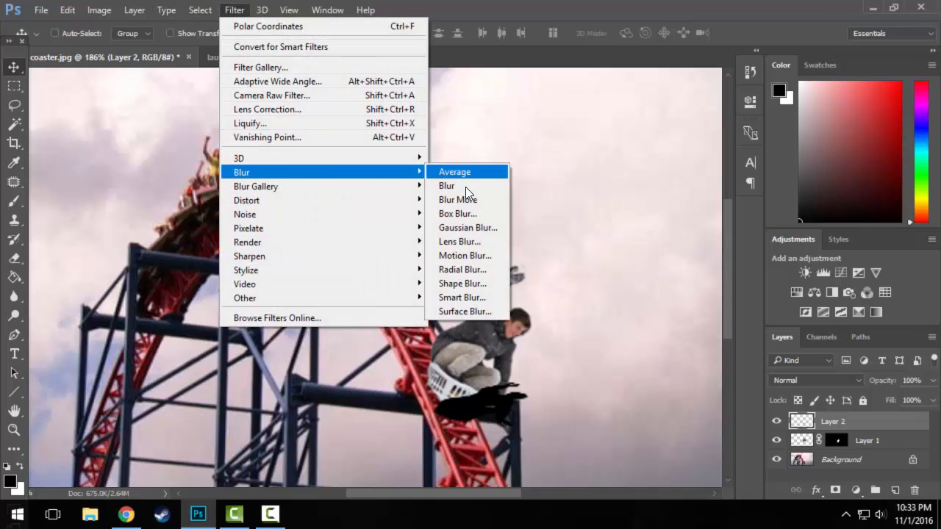
{"action": "left_click", "coordinate": [494, 227]}
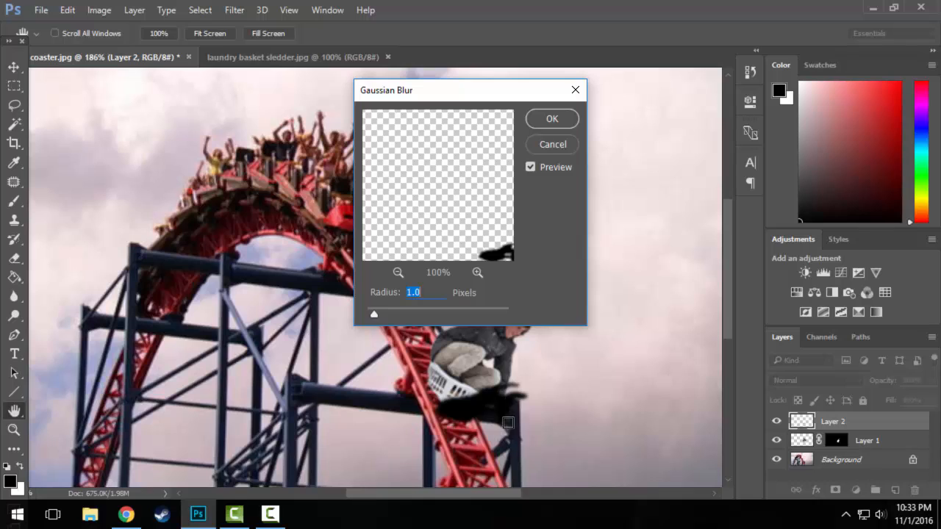
{"action": "left_click_drag", "start_coordinate": [460, 210], "coordinate": [397, 165]}
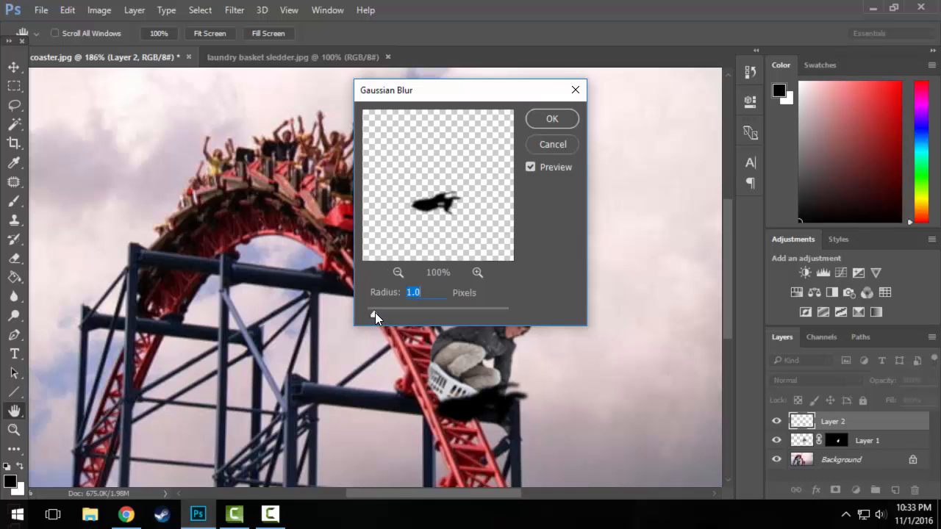
{"action": "left_click_drag", "start_coordinate": [375, 313], "coordinate": [390, 316]}
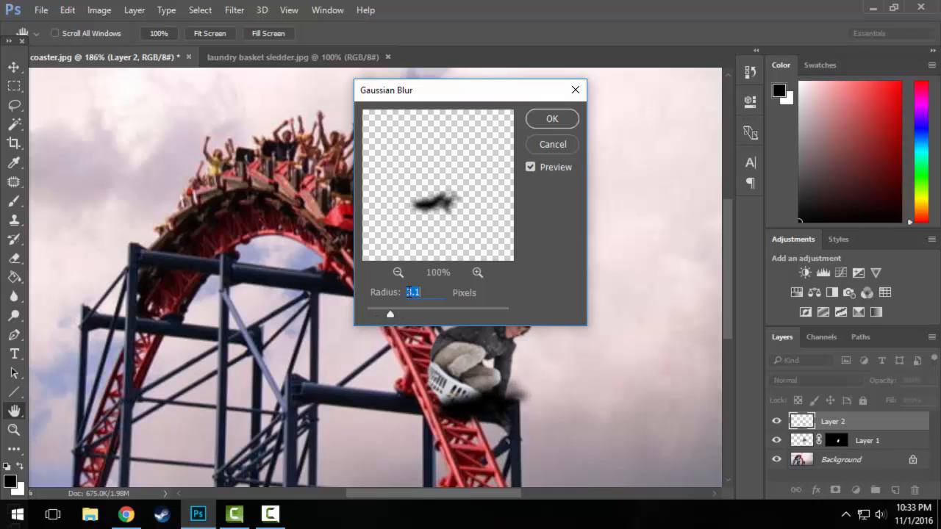
{"action": "left_click", "coordinate": [551, 119]}
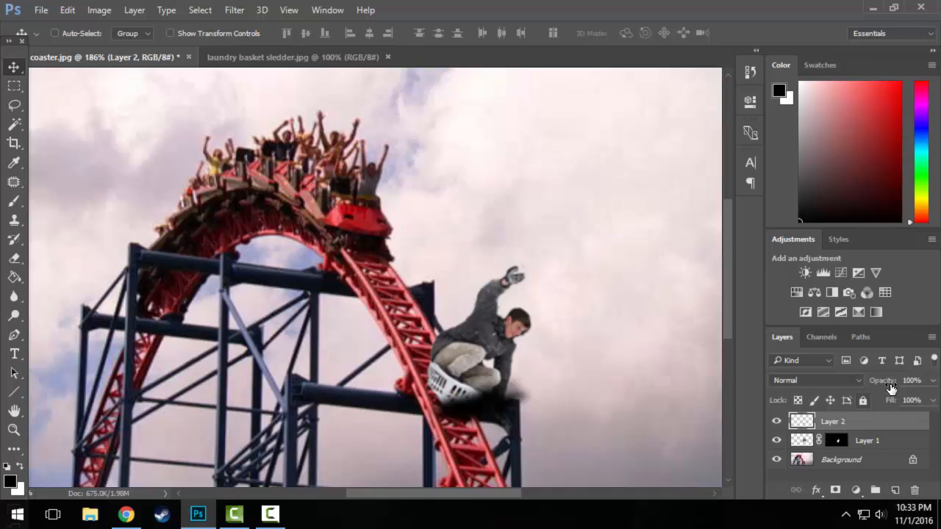
Lower Layer 2's opacity to 68% and move the layer below Layer 1, behind the sledder
{"action": "left_click", "coordinate": [932, 381]}
{"action": "left_click_drag", "start_coordinate": [930, 397], "coordinate": [909, 398]}
{"action": "left_click_drag", "start_coordinate": [839, 425], "coordinate": [816, 459]}
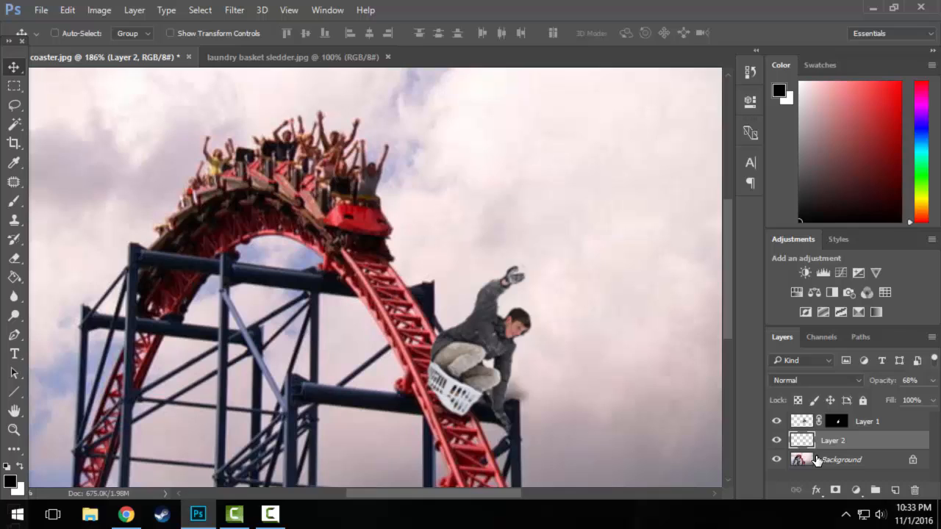
Rename Layer 2 as "shadow"
{"action": "left_click", "coordinate": [879, 427]}
{"action": "left_click", "coordinate": [856, 445]}
{"action": "double_click", "coordinate": [833, 440]}
{"action": "type", "text": "shadow"}
{"action": "key", "text": "Return"}
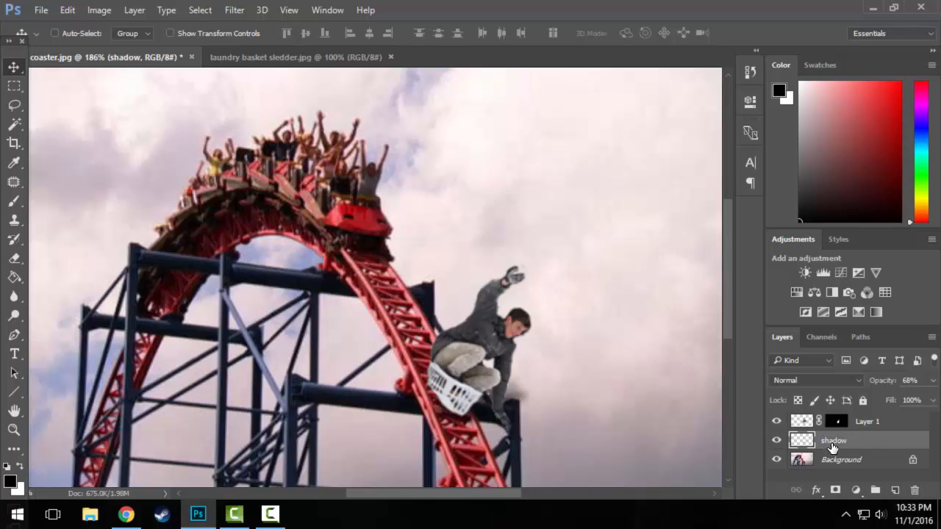
Set the shadow layer's blend mode to Multiply and reduce its opacity to 46%
{"action": "left_click", "coordinate": [857, 377]}
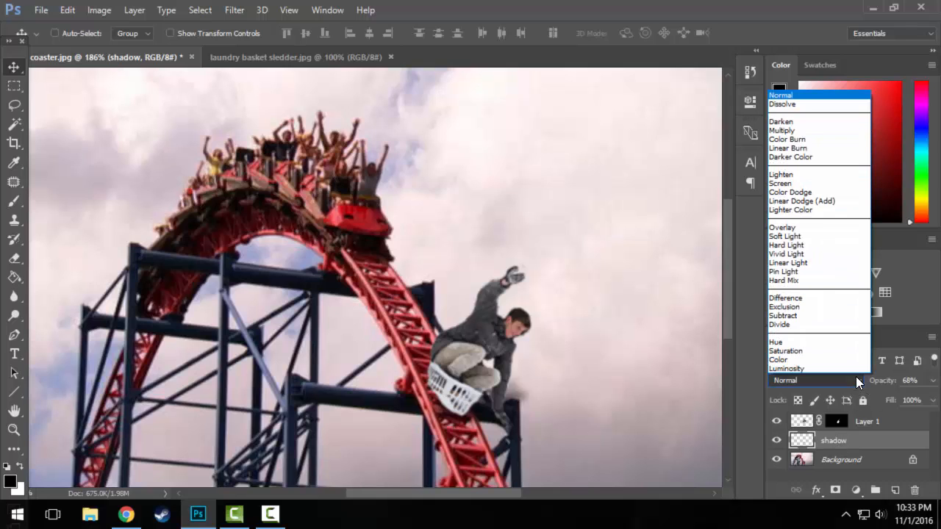
{"action": "left_click", "coordinate": [814, 133]}
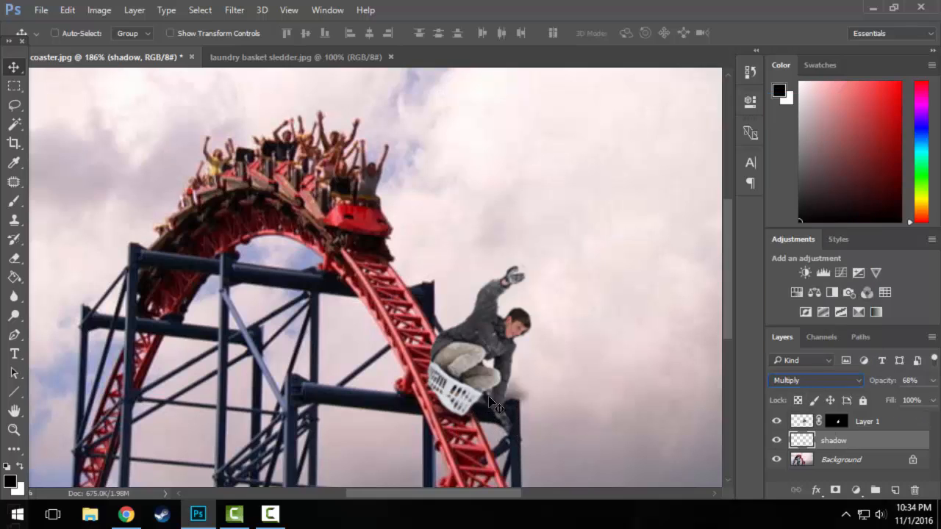
{"action": "left_click_drag", "start_coordinate": [834, 441], "coordinate": [856, 448]}
{"action": "left_click", "coordinate": [932, 380]}
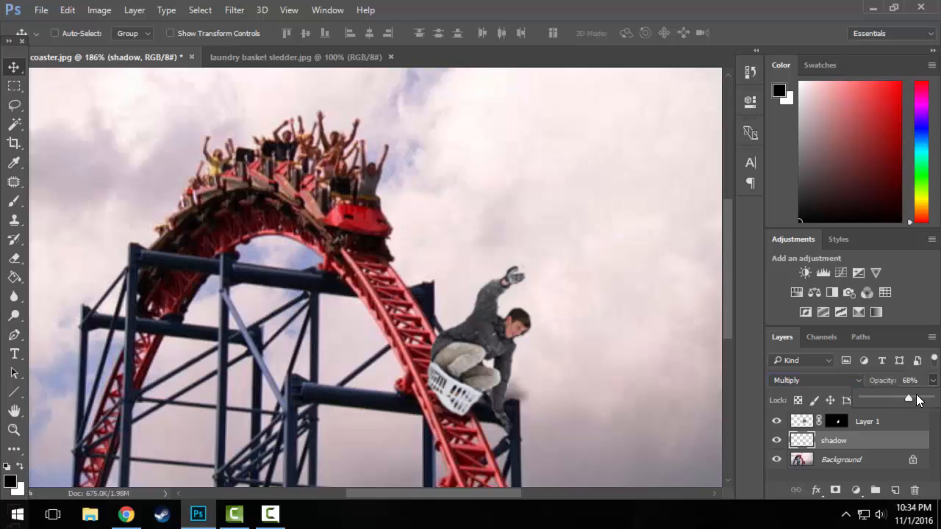
{"action": "left_click_drag", "start_coordinate": [917, 394], "coordinate": [893, 396]}
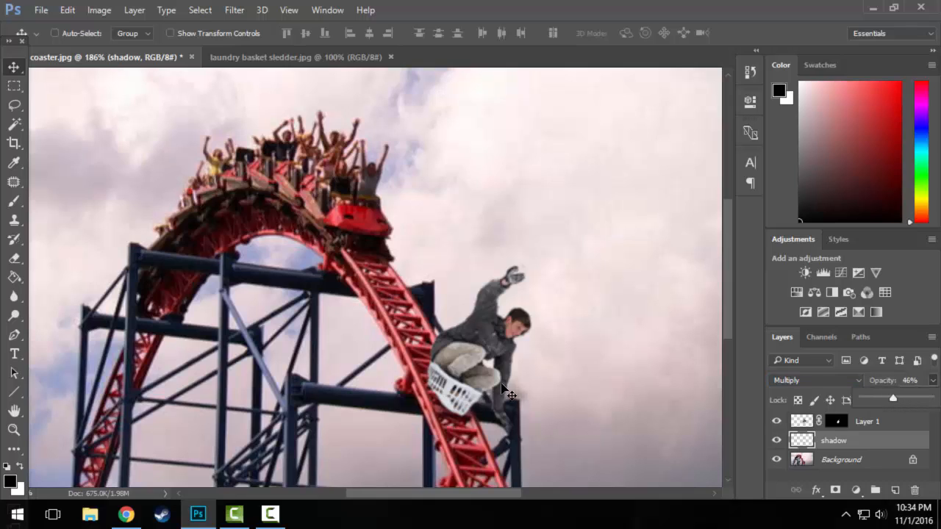
{"action": "scroll", "coordinate": [524, 385], "scroll_direction": "down", "scroll_amount": 1}
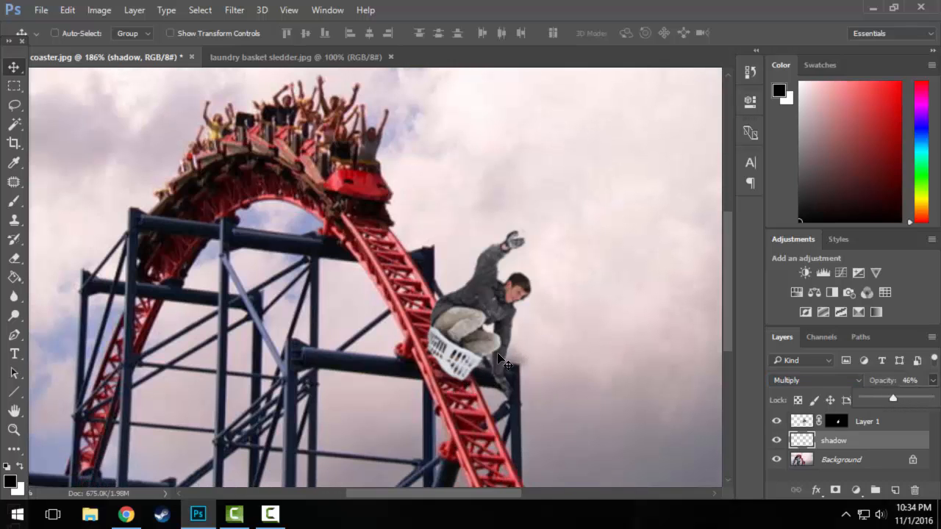
{"action": "left_click", "coordinate": [14, 86]}
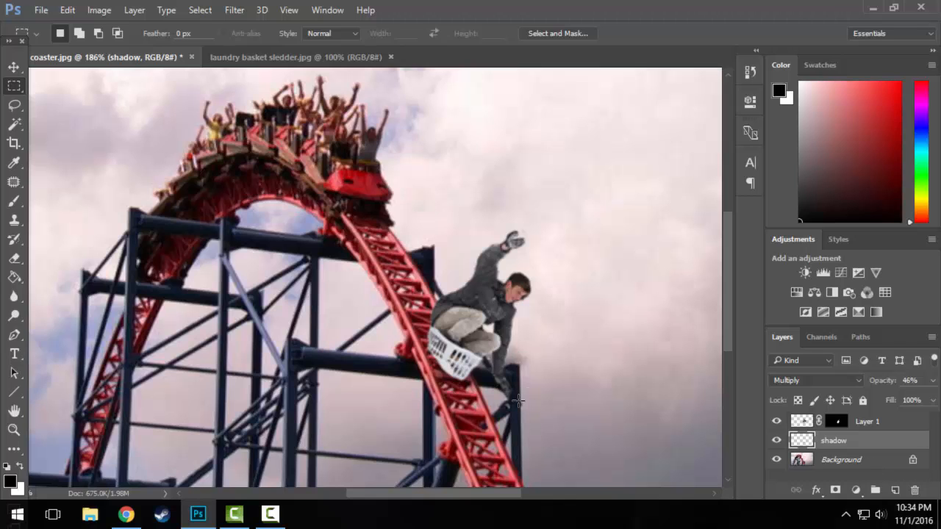
{"action": "scroll", "coordinate": [518, 401], "scroll_direction": "down", "scroll_amount": 3}
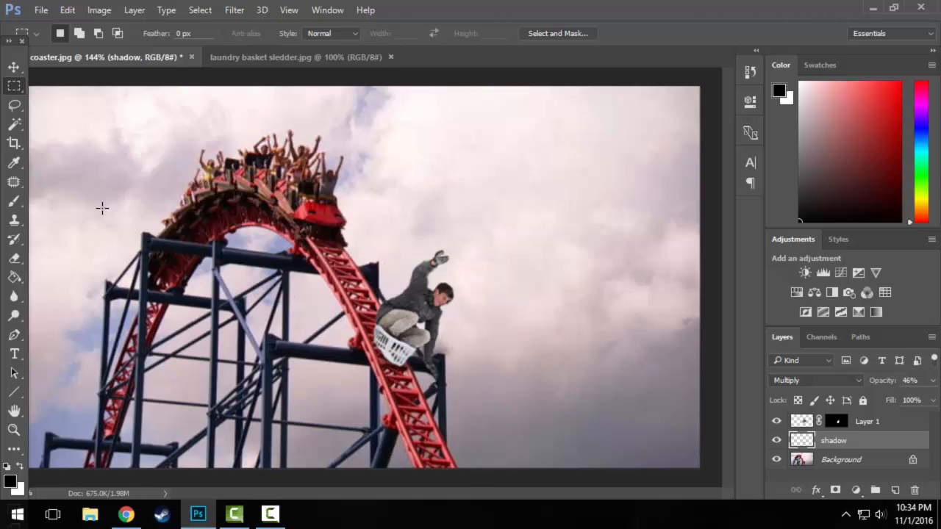
{"action": "left_click", "coordinate": [838, 425]}
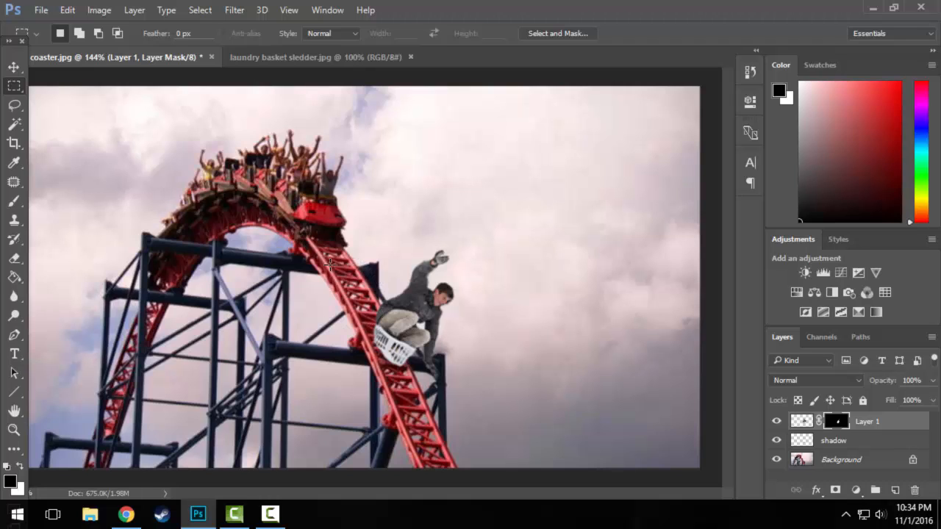
{"action": "left_click", "coordinate": [40, 10]}
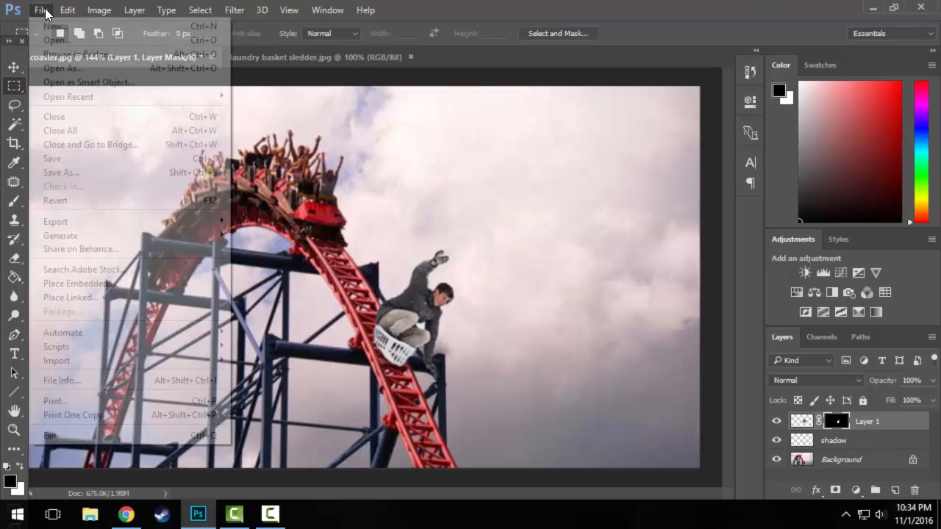
{"action": "left_click", "coordinate": [99, 172]}
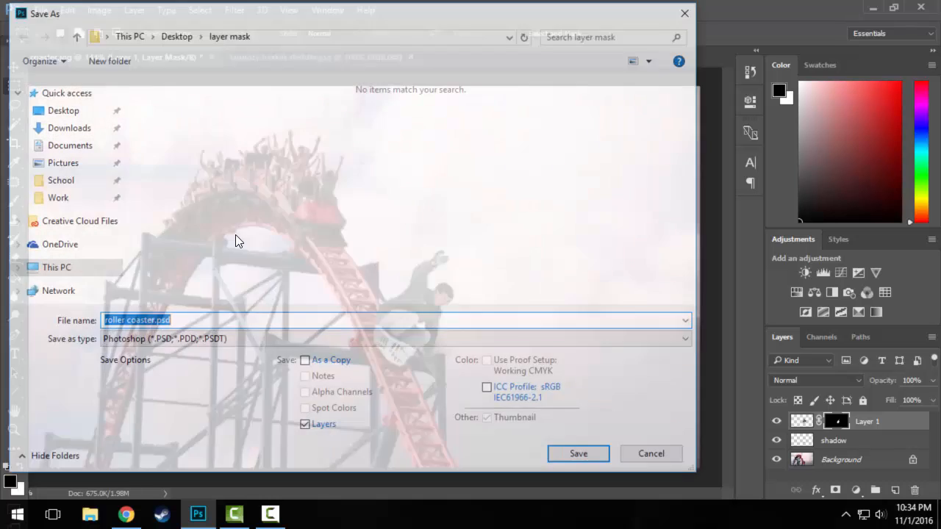
{"action": "left_click", "coordinate": [152, 339]}
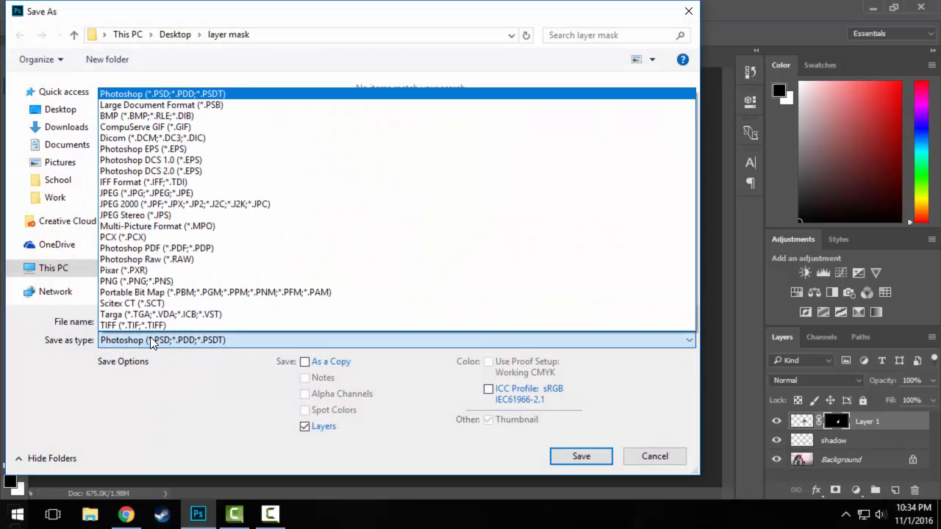
{"action": "left_click", "coordinate": [147, 193]}
{"action": "left_click", "coordinate": [675, 457]}
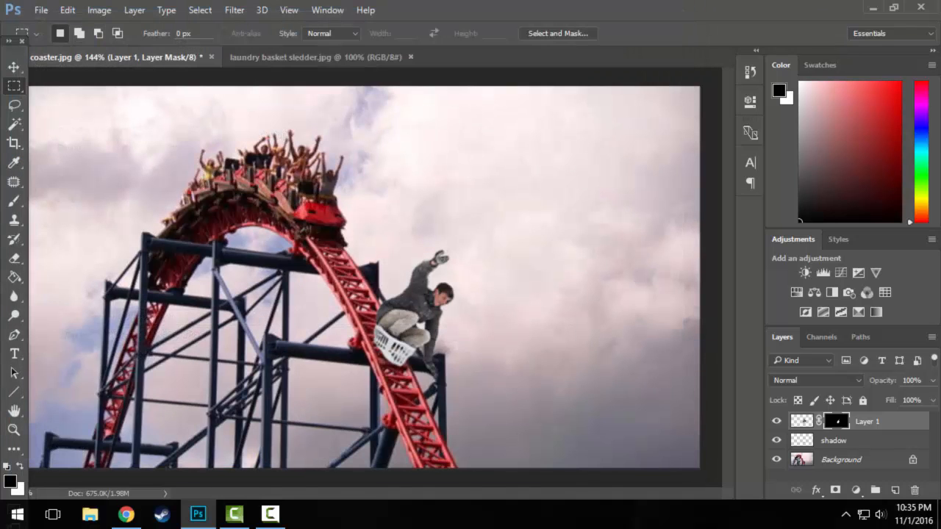